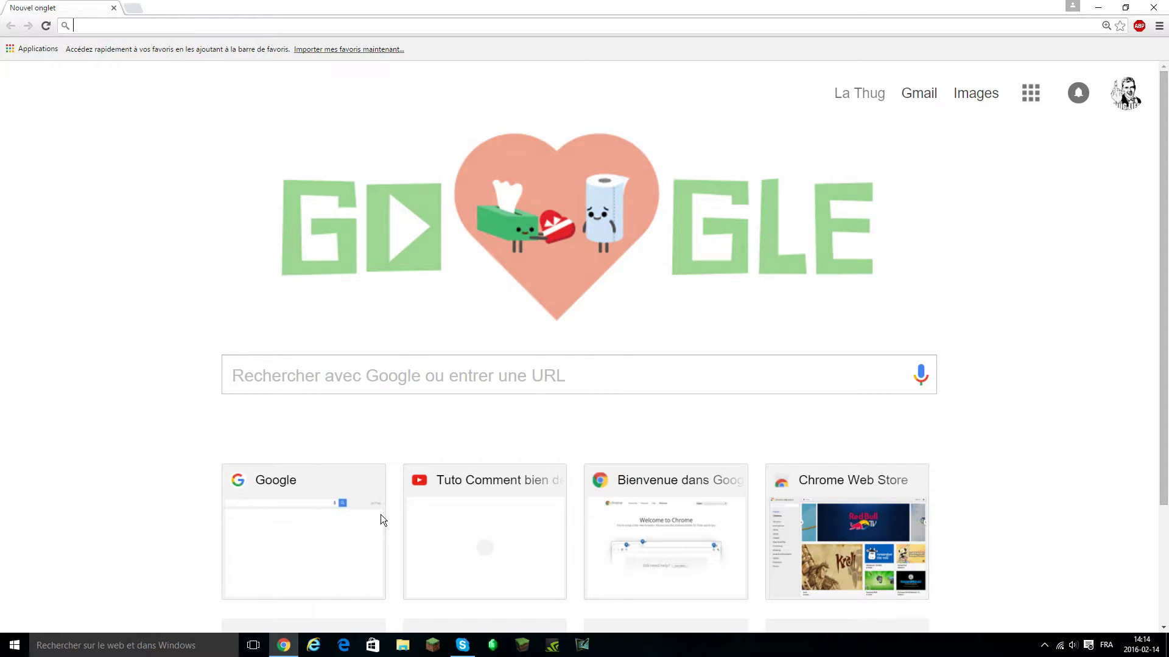
Search Google for "pixlr" and open the Pixlr.com photo editor site from the results
{"action": "left_click", "coordinate": [554, 386]}
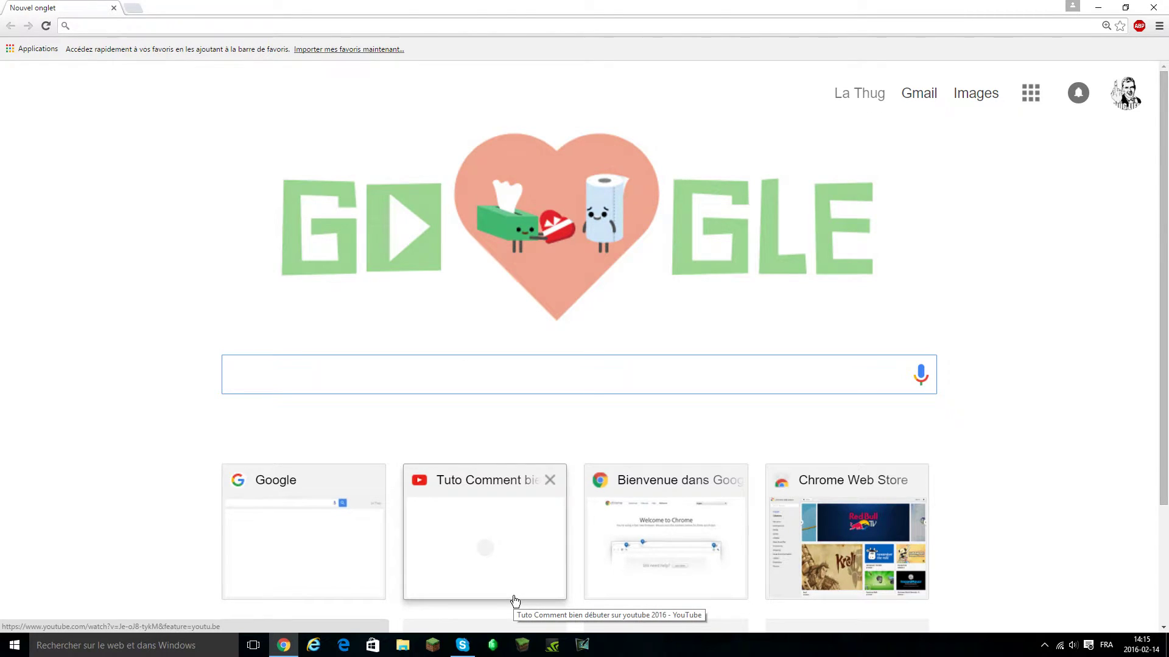
{"action": "type", "text": "pixlr"}
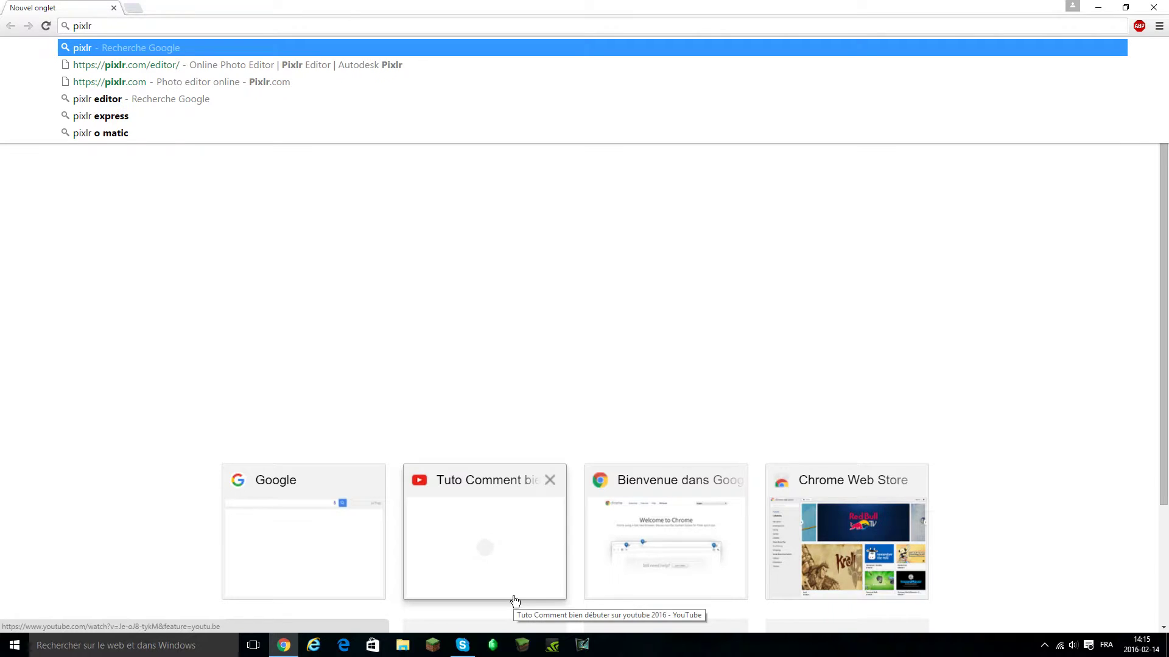
{"action": "key", "text": "Return"}
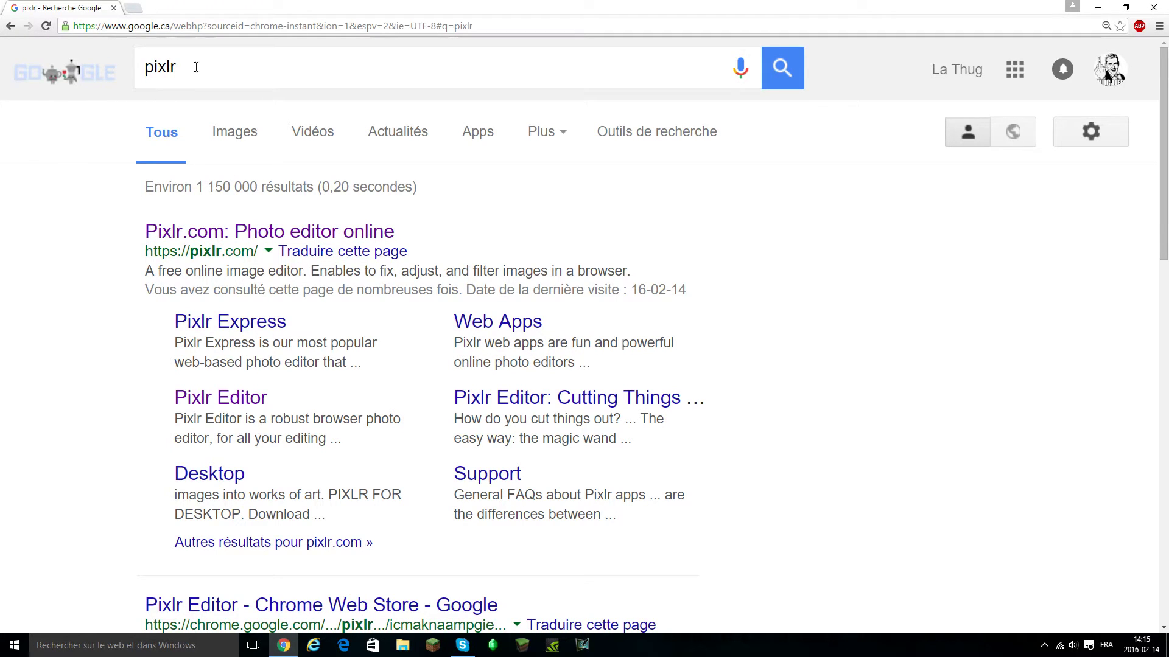
{"action": "left_click", "coordinate": [230, 233]}
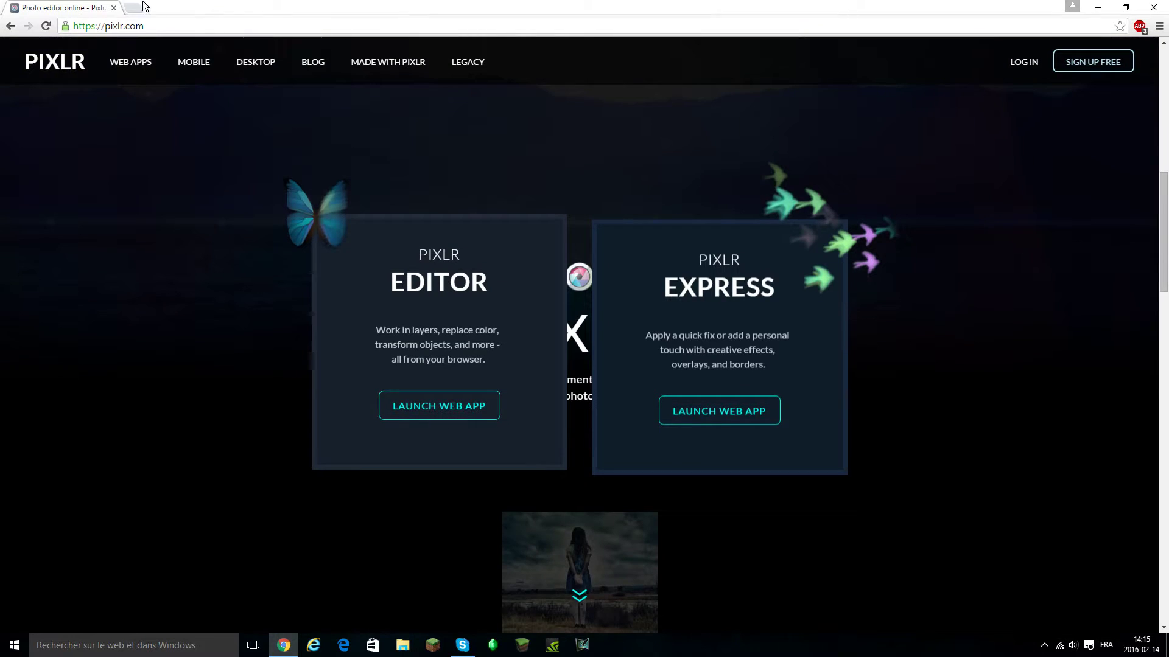
{"action": "left_click", "coordinate": [153, 26]}
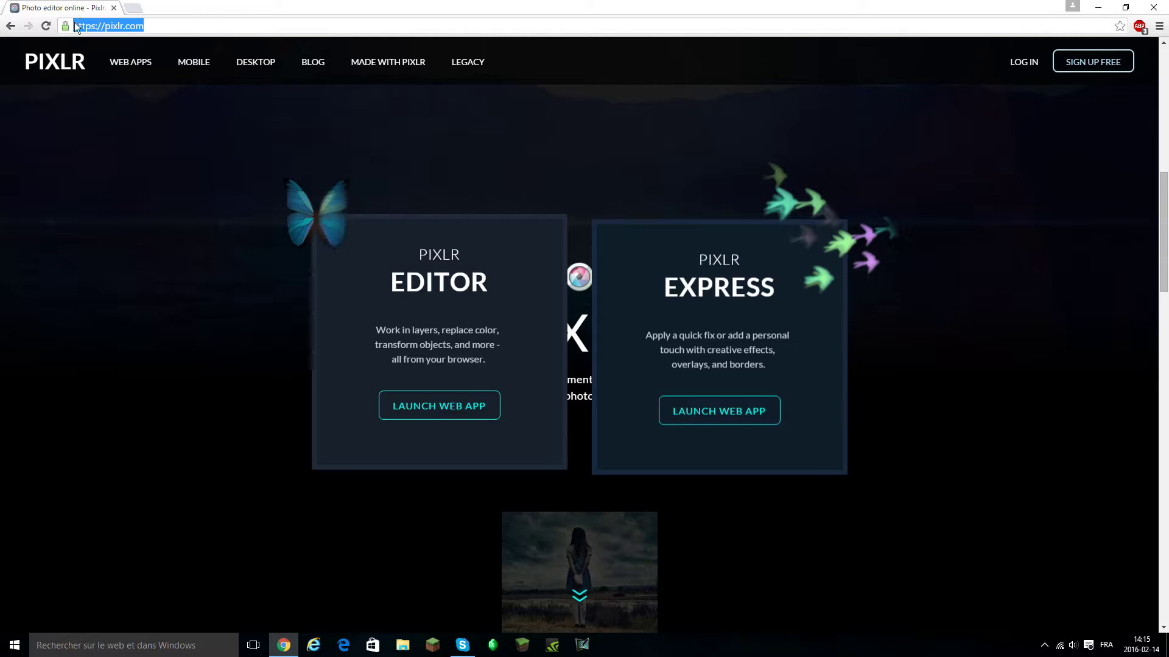
{"action": "right_click", "coordinate": [80, 26]}
{"action": "left_click", "coordinate": [156, 65]}
{"action": "left_click", "coordinate": [196, 266]}
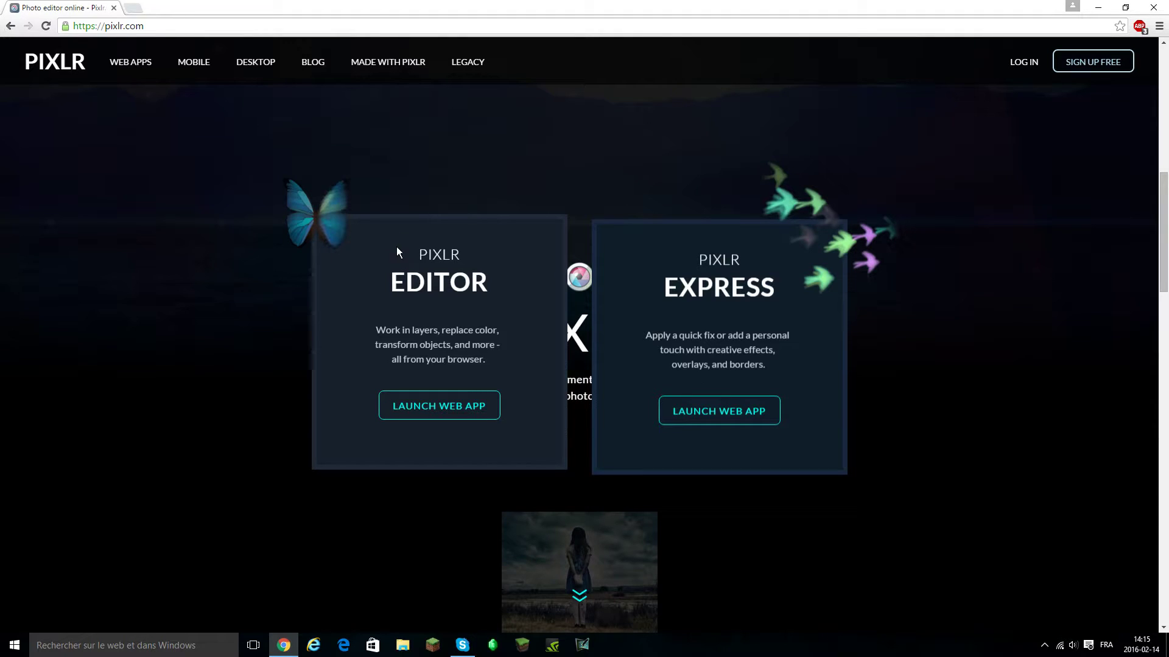
Launch the Pixlr Editor web app and create a new non-transparent image of 1280 x 720 pixels
{"action": "left_click", "coordinate": [451, 411]}
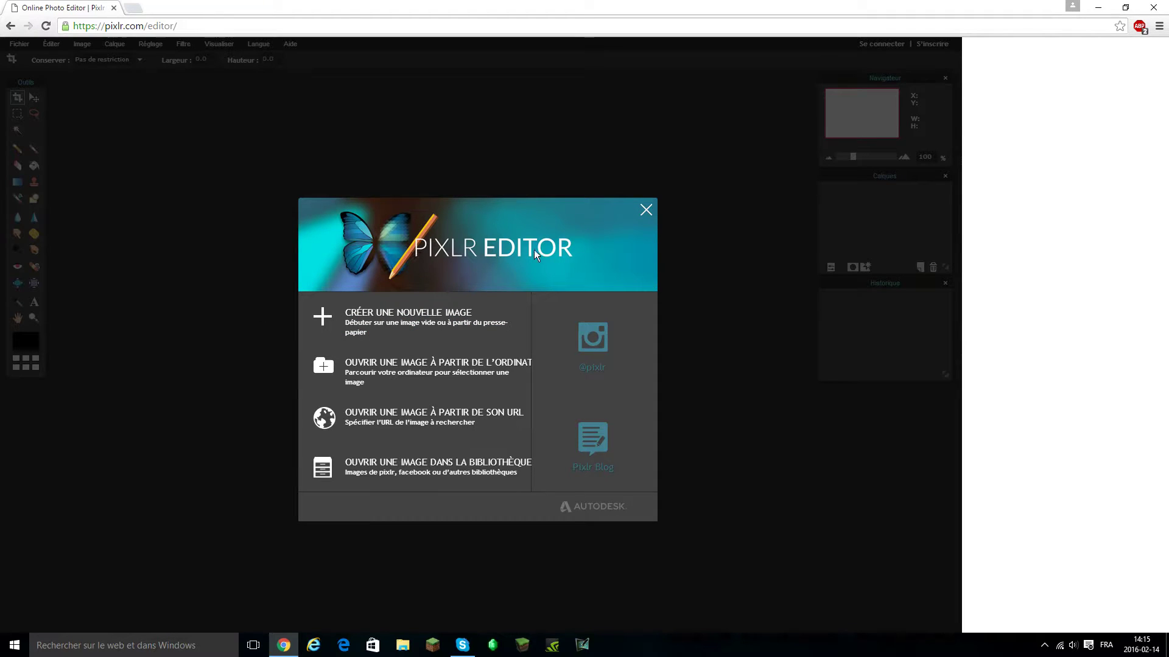
{"action": "left_click", "coordinate": [447, 319]}
{"action": "left_click", "coordinate": [445, 346]}
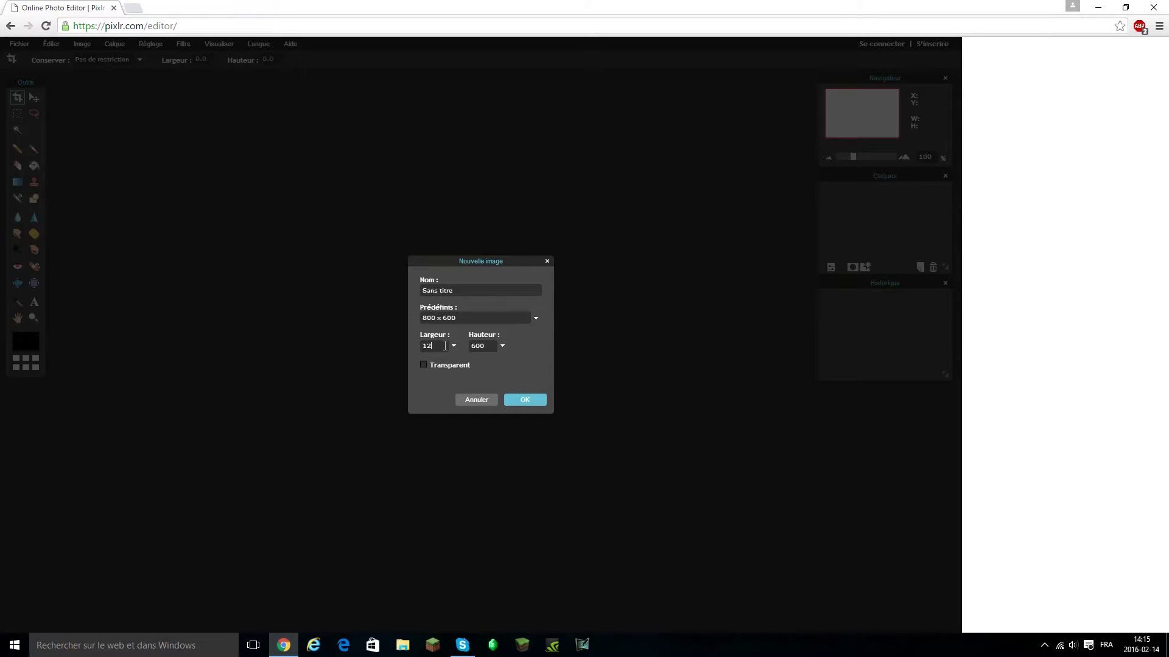
{"action": "type", "text": "1280"}
{"action": "left_click", "coordinate": [488, 346]}
{"action": "key", "text": "BackSpace"}
{"action": "key", "text": "BackSpace"}
{"action": "left_click", "coordinate": [536, 399]}
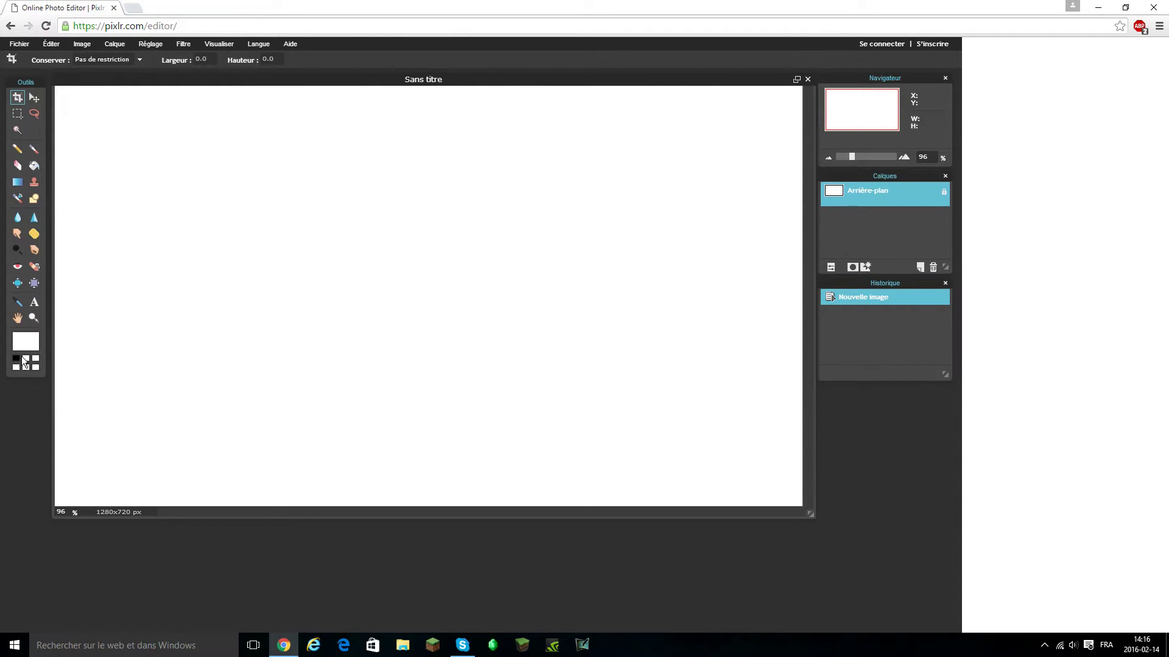
Set the main colour to bright green #6dff2e
{"action": "left_click", "coordinate": [30, 344]}
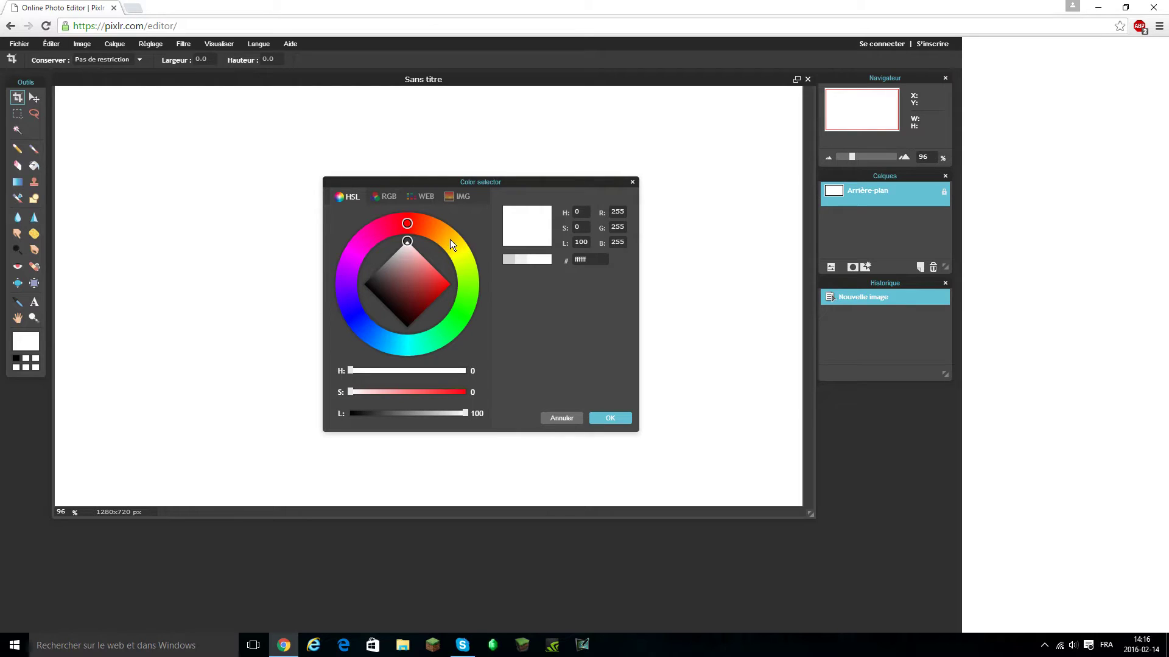
{"action": "left_click_drag", "start_coordinate": [450, 244], "coordinate": [481, 304]}
{"action": "left_click_drag", "start_coordinate": [418, 277], "coordinate": [451, 286]}
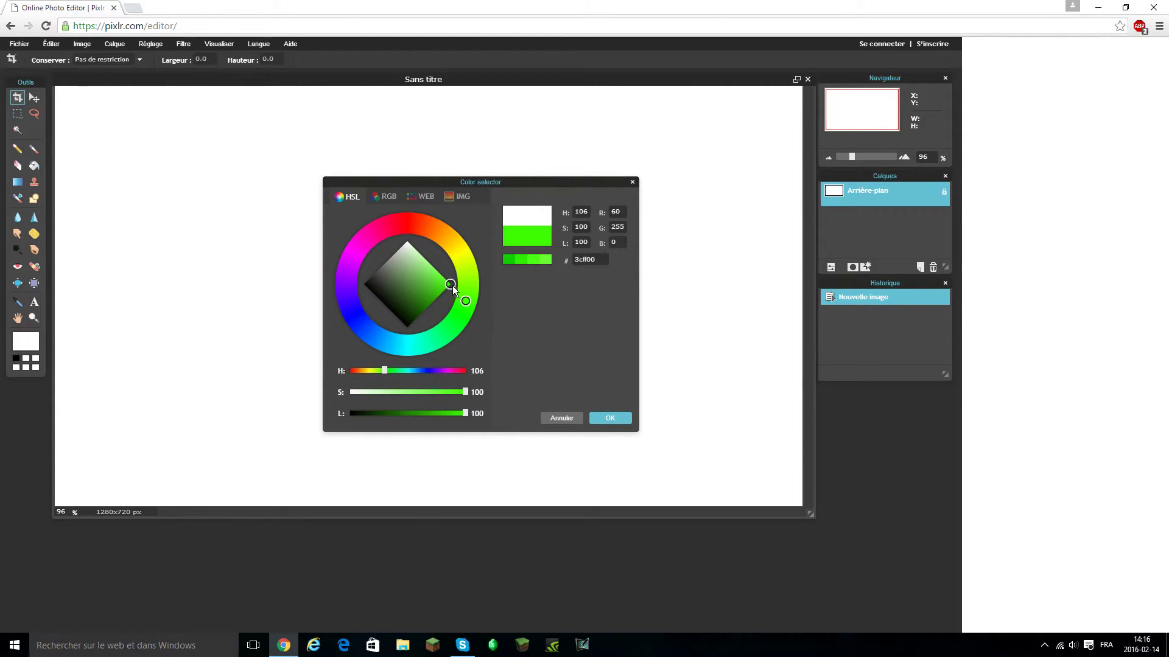
{"action": "left_click", "coordinate": [549, 259]}
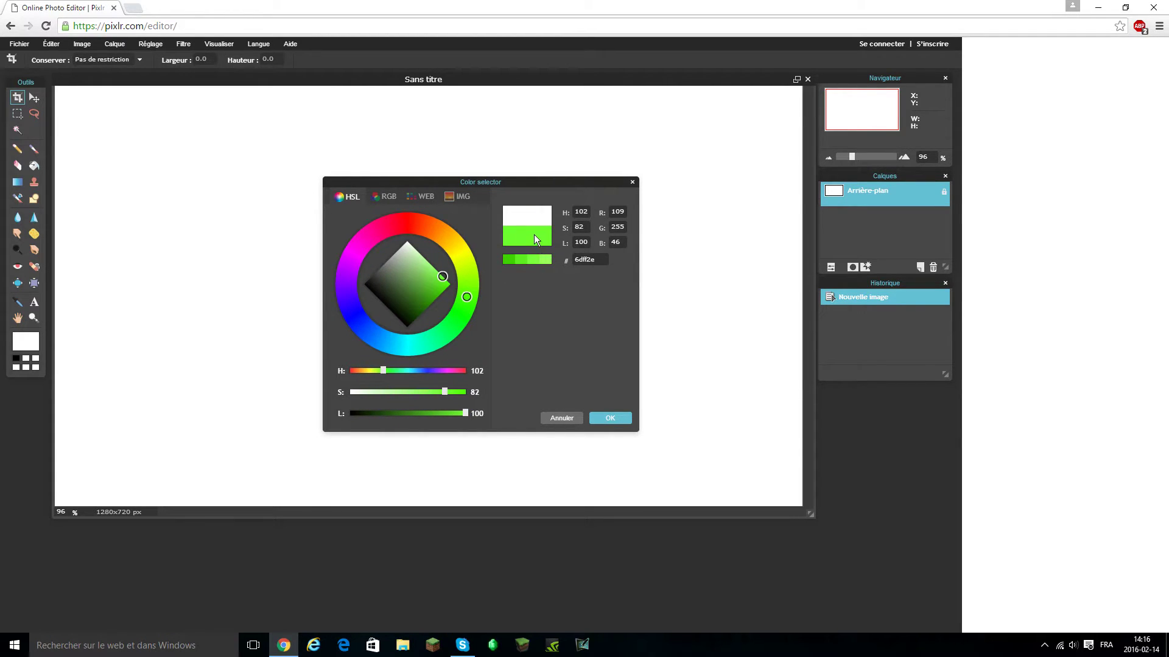
{"action": "left_click", "coordinate": [609, 419]}
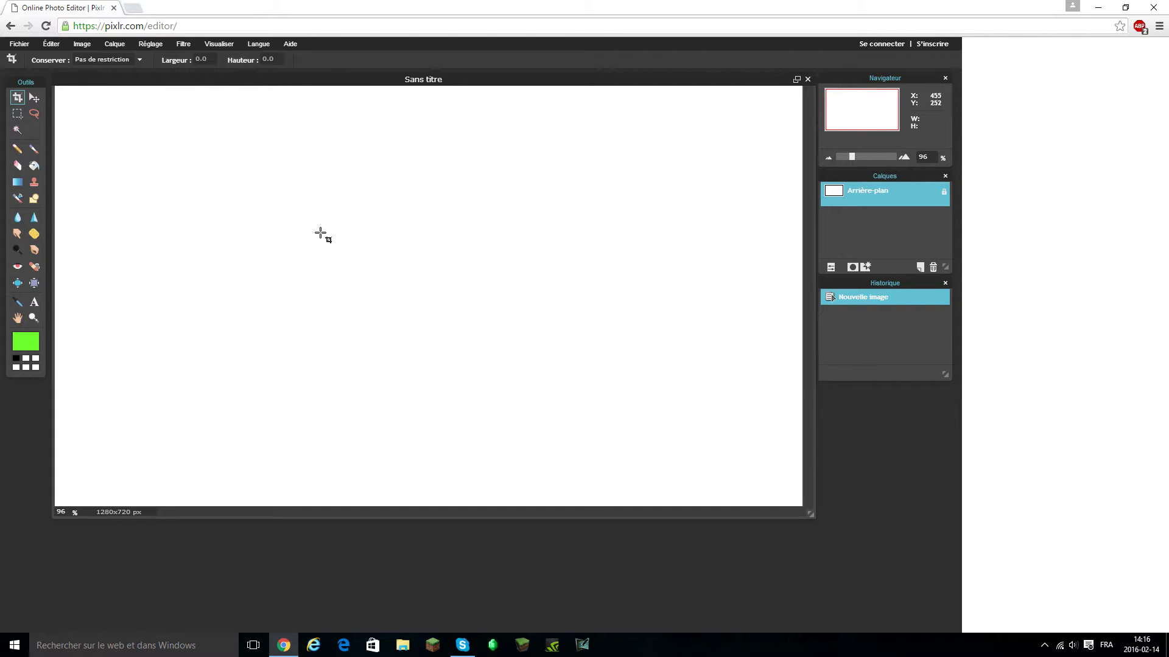
Fill the whole white background layer with the green colour using the paint bucket
{"action": "left_click", "coordinate": [34, 165]}
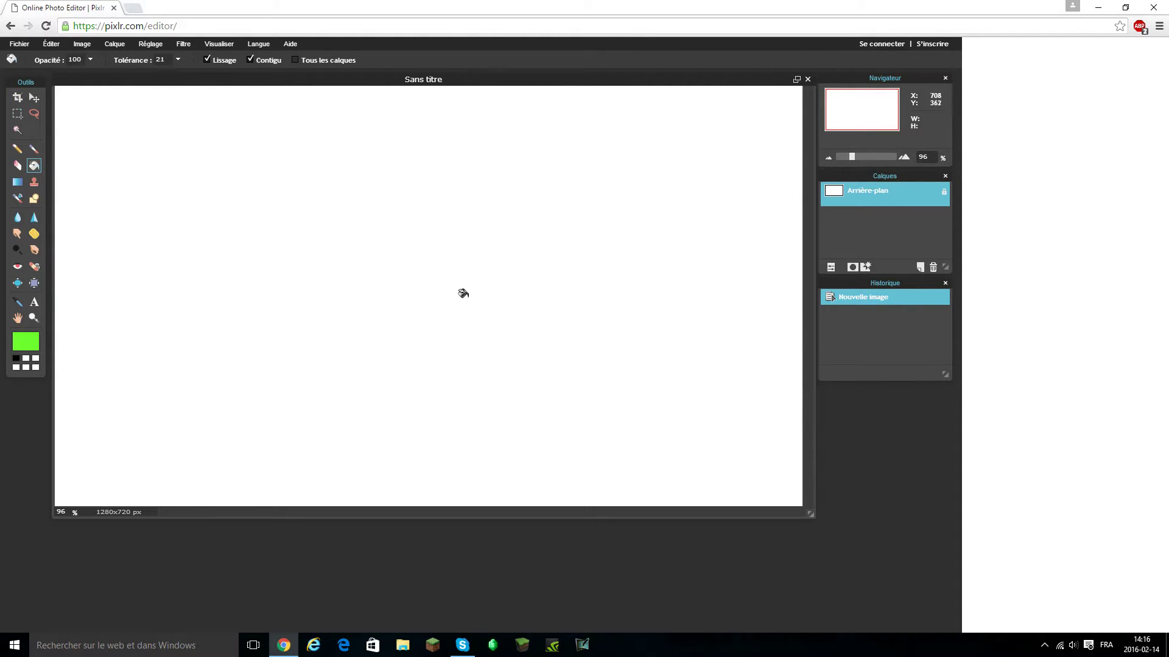
{"action": "left_click", "coordinate": [510, 295]}
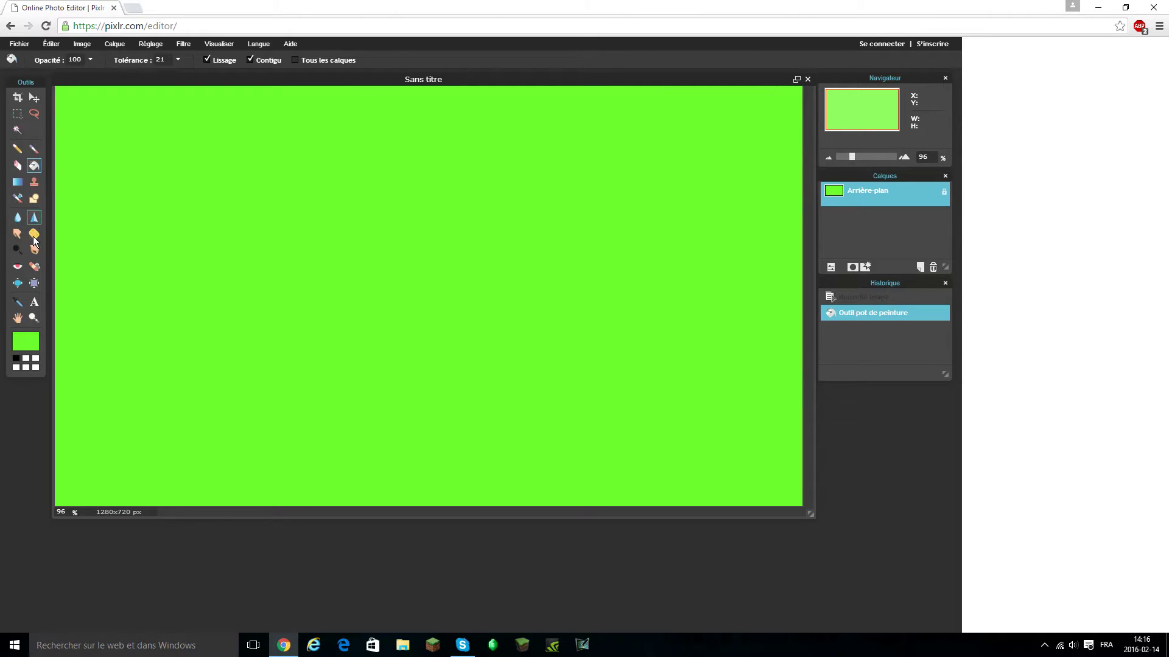
{"action": "left_click", "coordinate": [34, 97]}
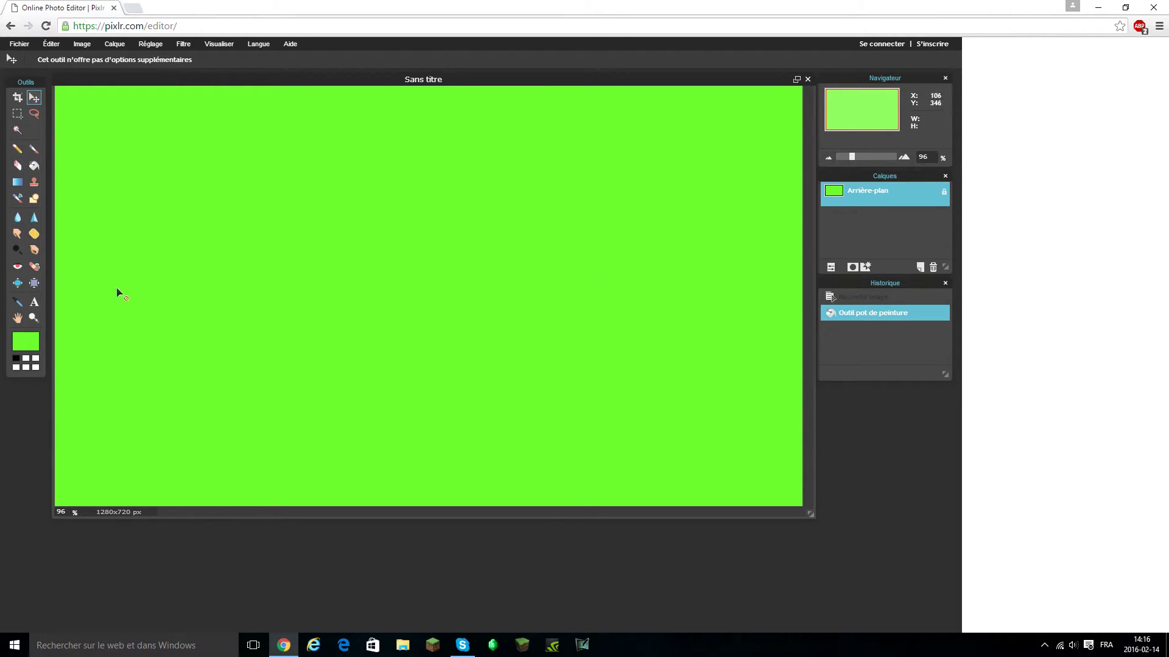
Add a text object near the canvas's upper-left corner with size 130 and the Gras/Italique style
{"action": "left_click", "coordinate": [34, 302]}
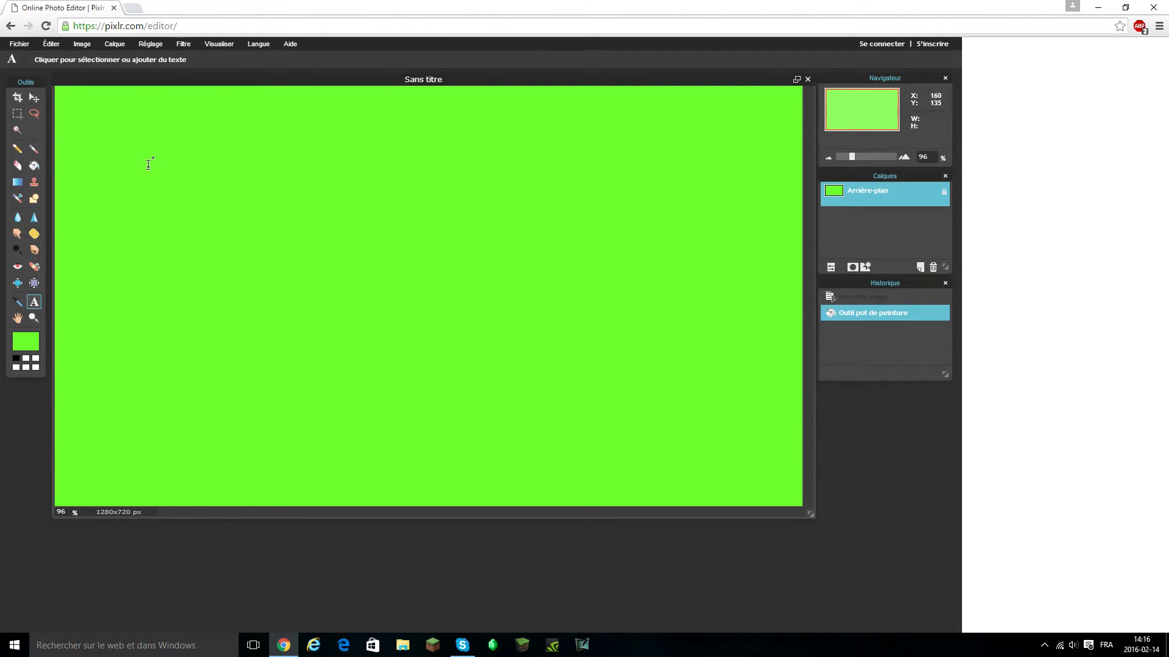
{"action": "left_click", "coordinate": [130, 150]}
{"action": "left_click", "coordinate": [157, 290]}
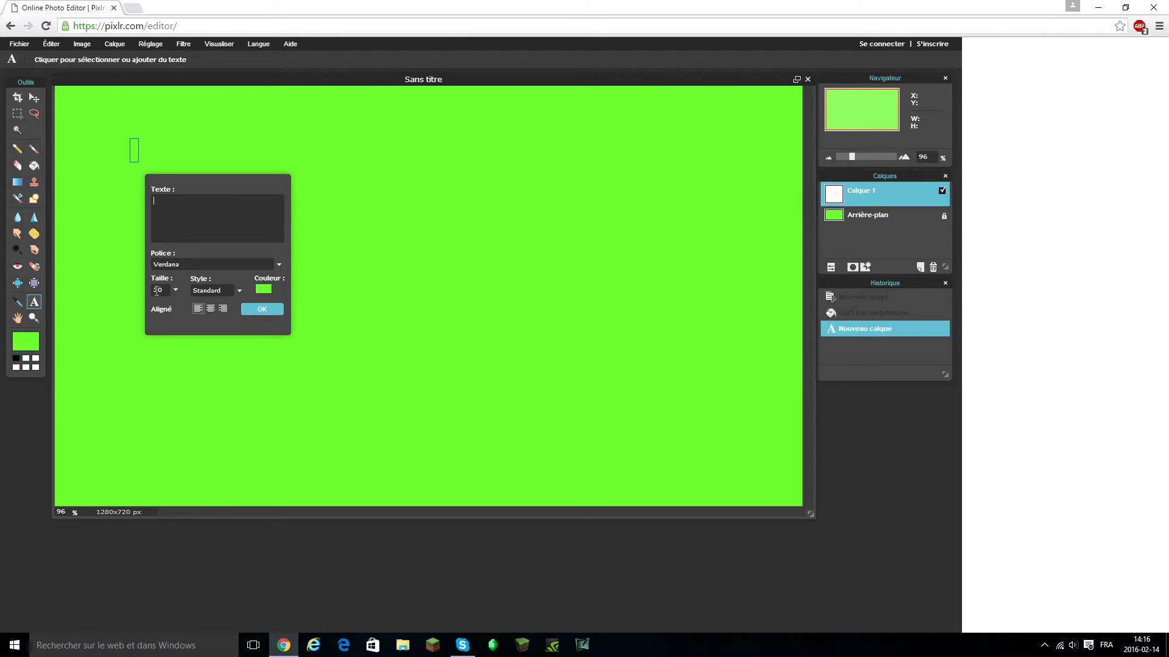
{"action": "key", "text": "BackSpace"}
{"action": "type", "text": "0"}
{"action": "left_click", "coordinate": [154, 291]}
{"action": "type", "text": "1"}
{"action": "left_click", "coordinate": [238, 290]}
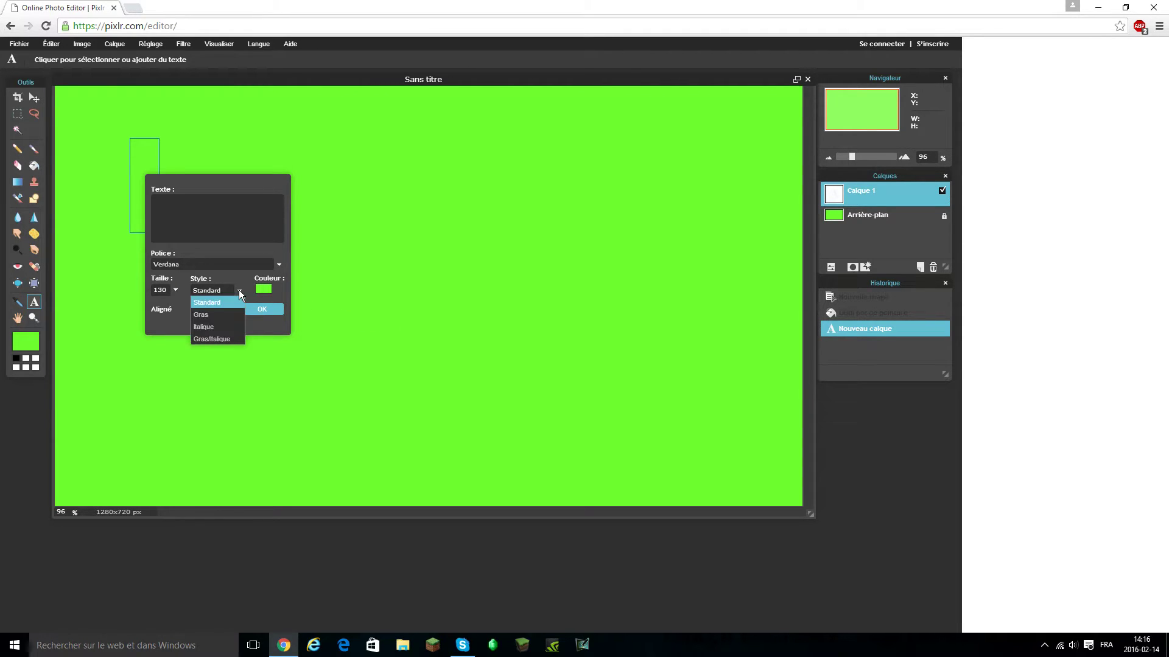
{"action": "left_click", "coordinate": [235, 339]}
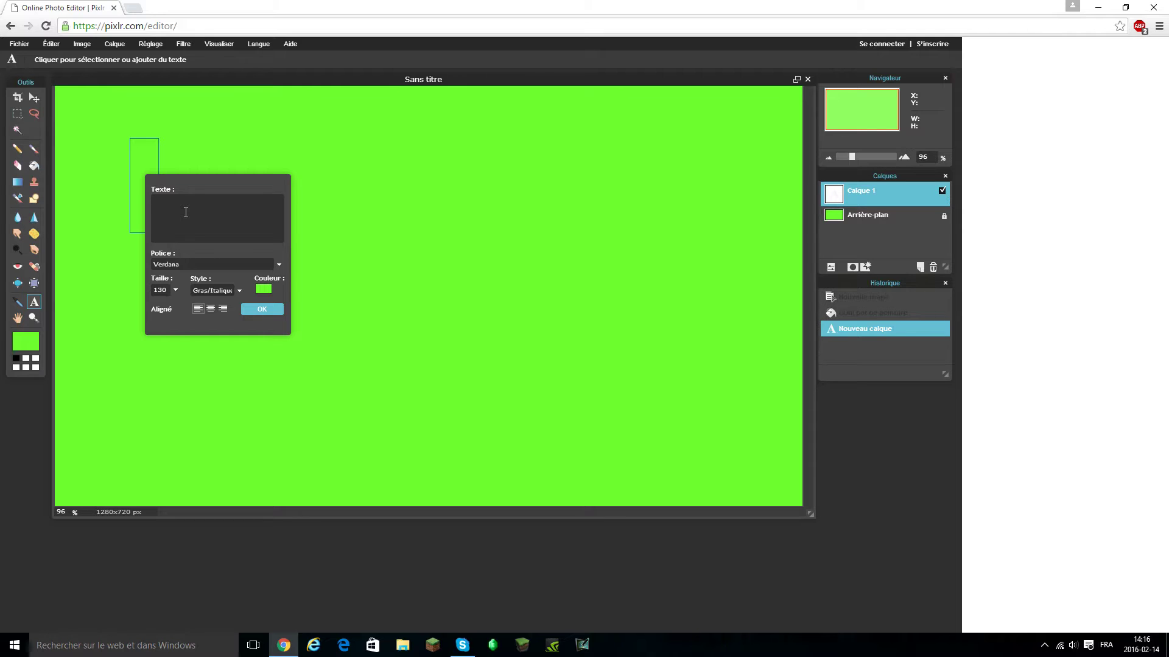
Enter "COMMENT" as the text and set its colour to black #000000
{"action": "type", "text": "COMMENT"}
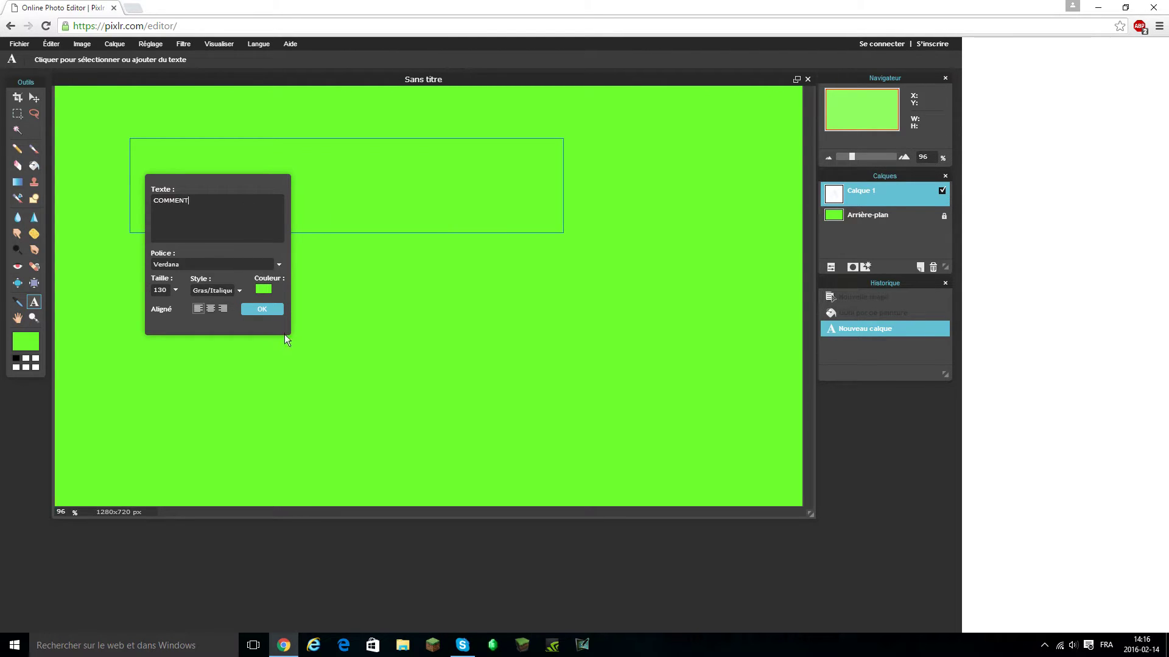
{"action": "left_click", "coordinate": [264, 289]}
{"action": "left_click", "coordinate": [399, 284]}
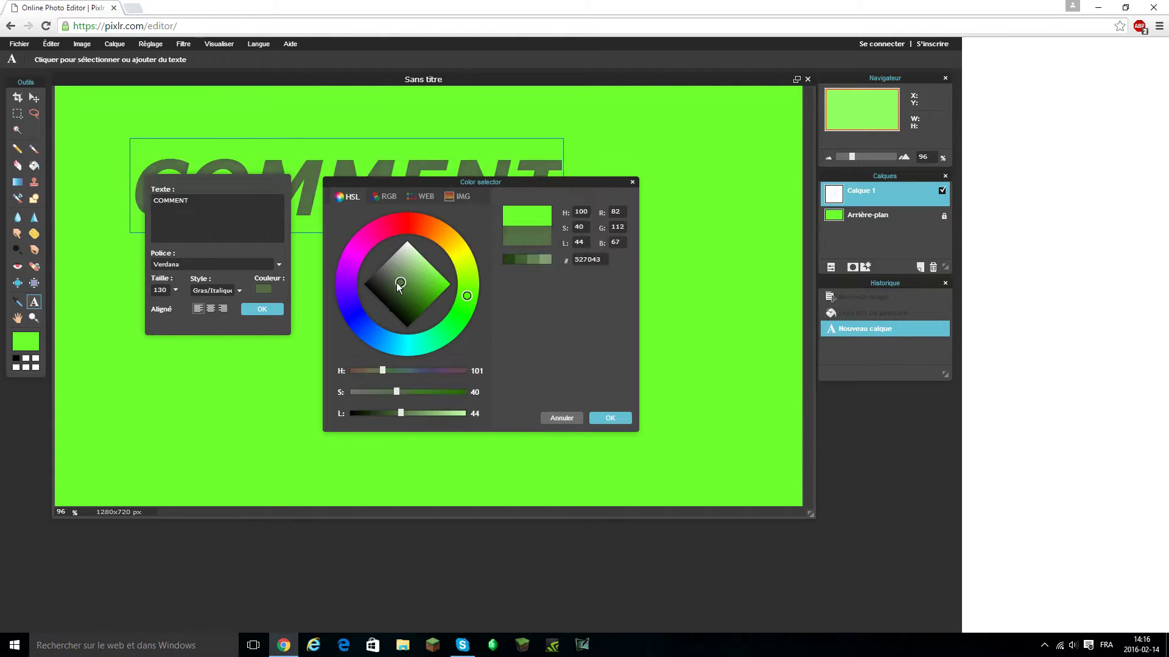
{"action": "left_click_drag", "start_coordinate": [400, 284], "coordinate": [364, 284]}
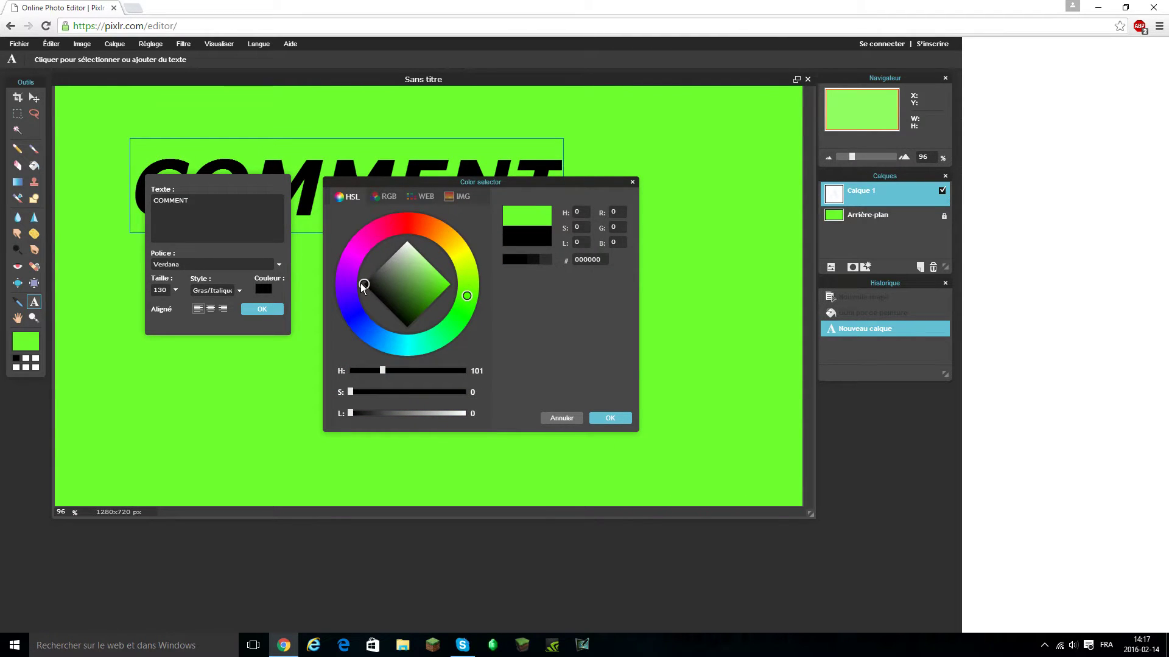
{"action": "left_click", "coordinate": [609, 418]}
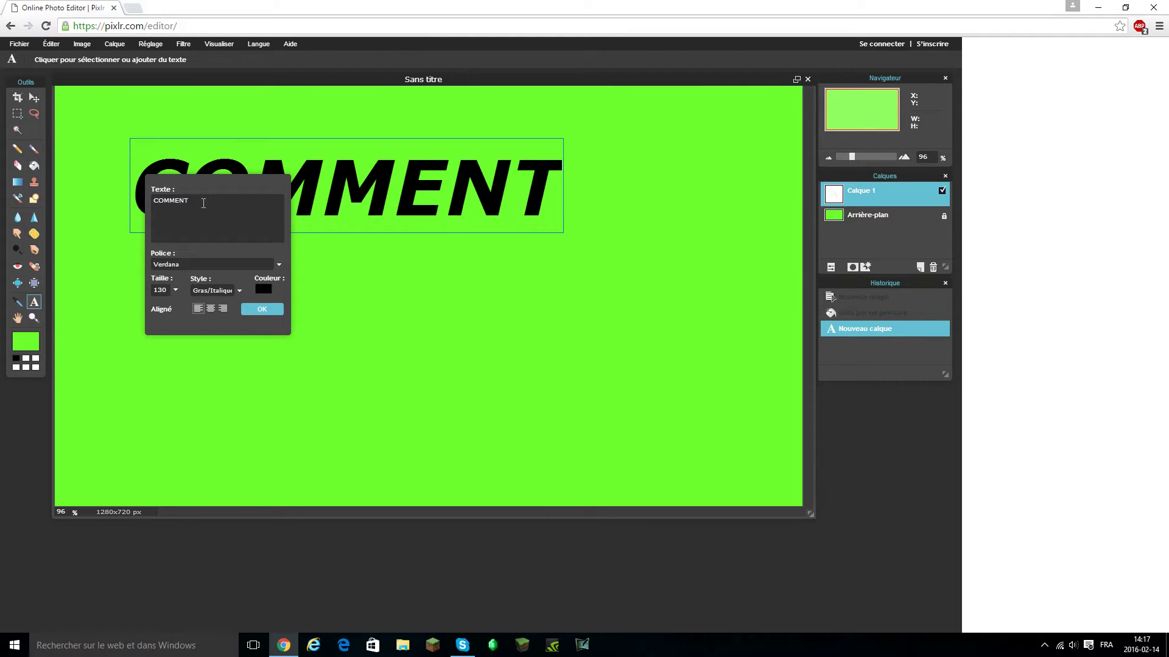
Extend the text to "COMMENT FAIRE" and move it left and slightly up so it fits within the canvas
{"action": "type", "text": "FAI"}
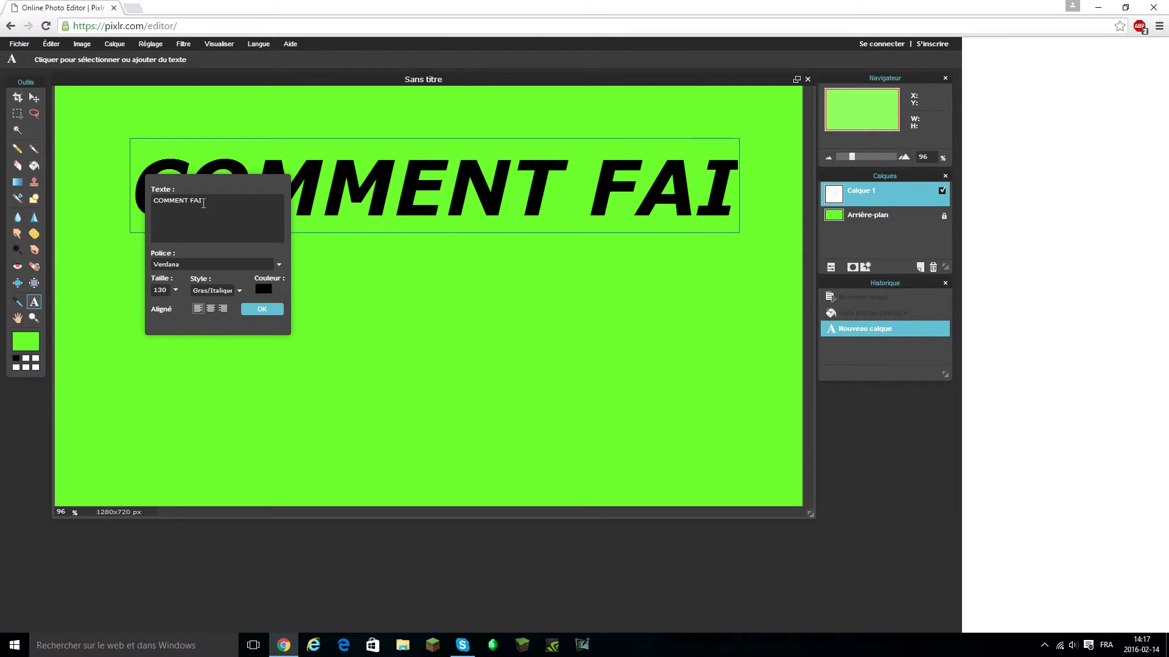
{"action": "type", "text": "RE"}
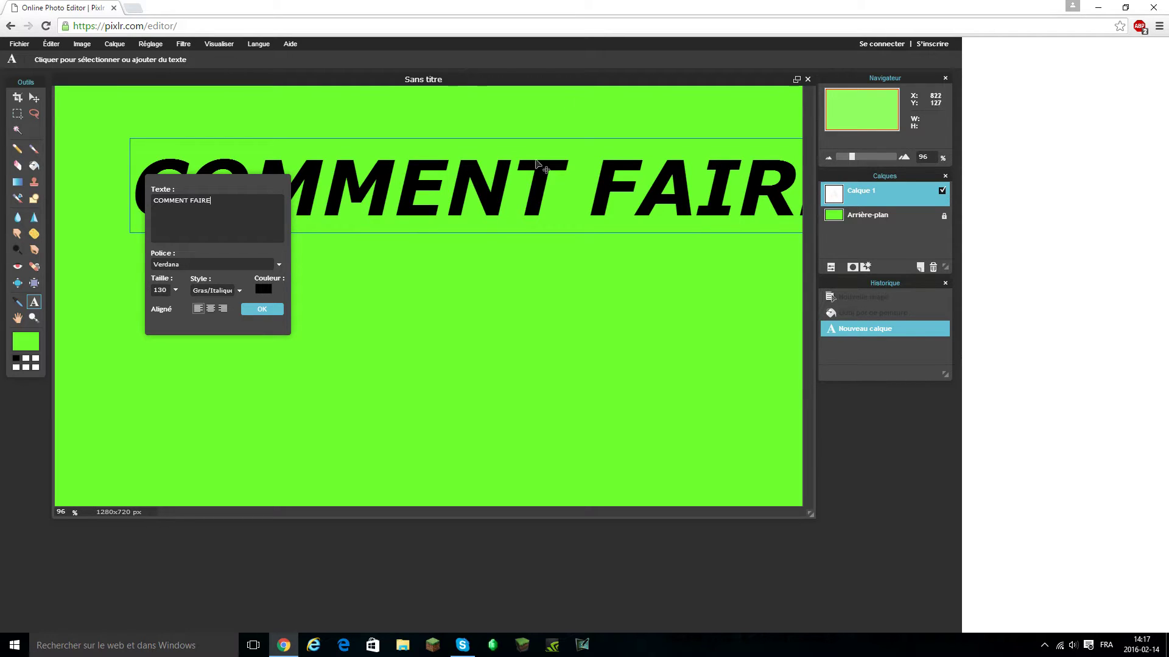
{"action": "left_click_drag", "start_coordinate": [522, 149], "coordinate": [460, 142]}
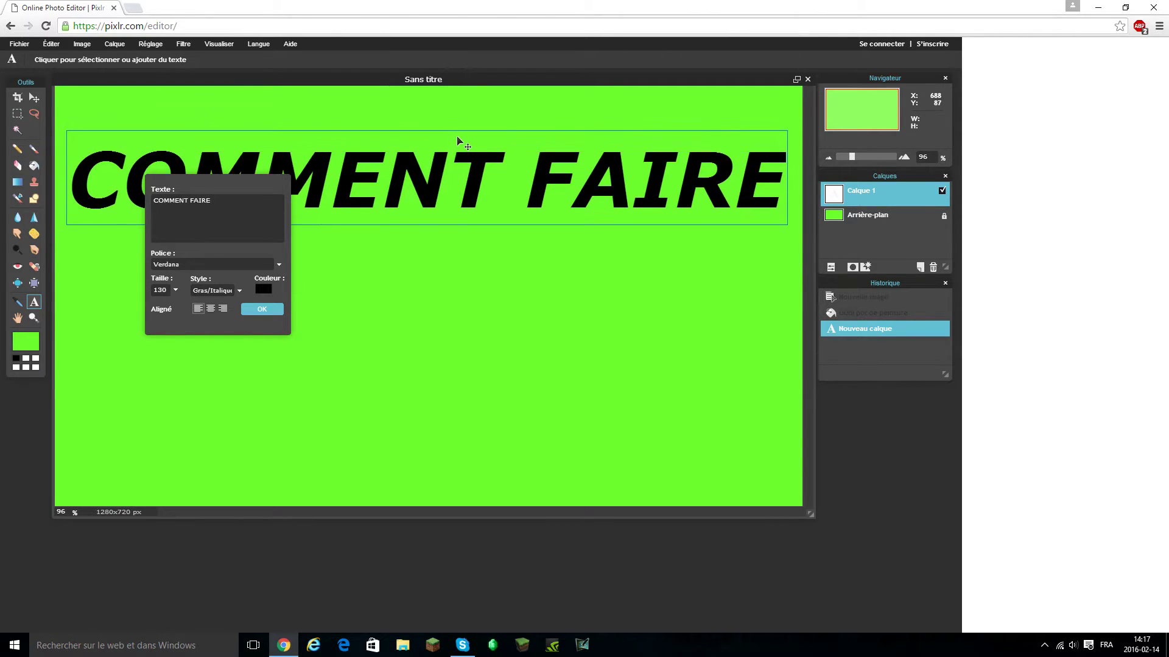
Add the lines "UNE BELLE" and "MINIATURE" below "COMMENT FAIRE" and apply the text
{"action": "left_click", "coordinate": [234, 209]}
{"action": "type", "text": "UNE"}
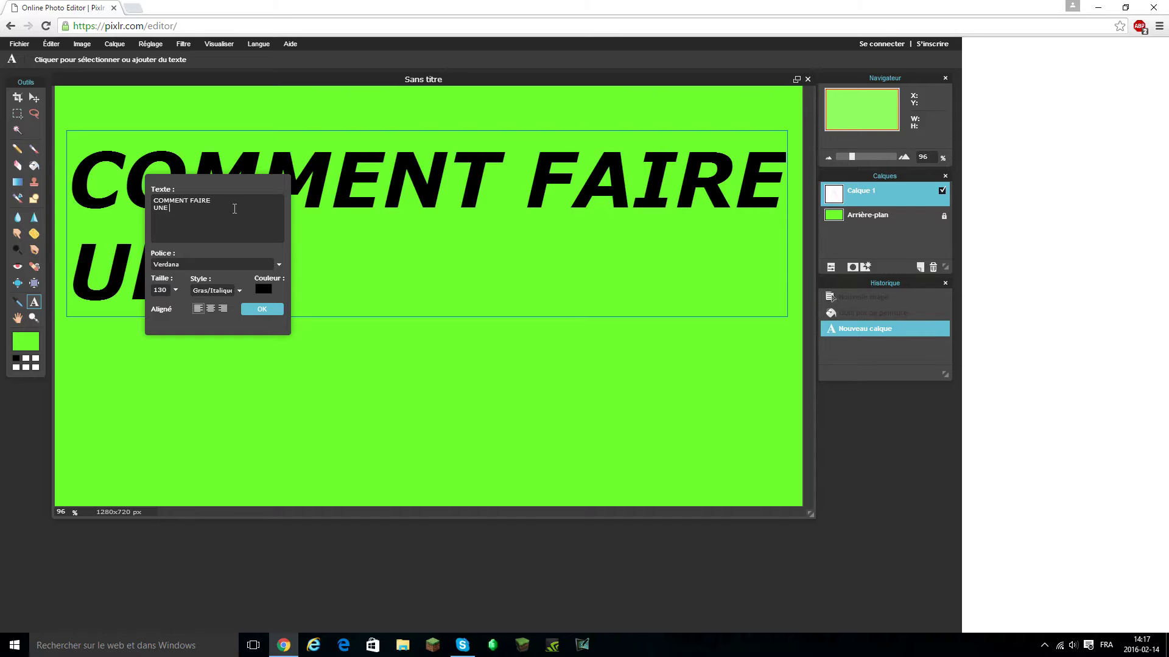
{"action": "type", "text": " BELLE"}
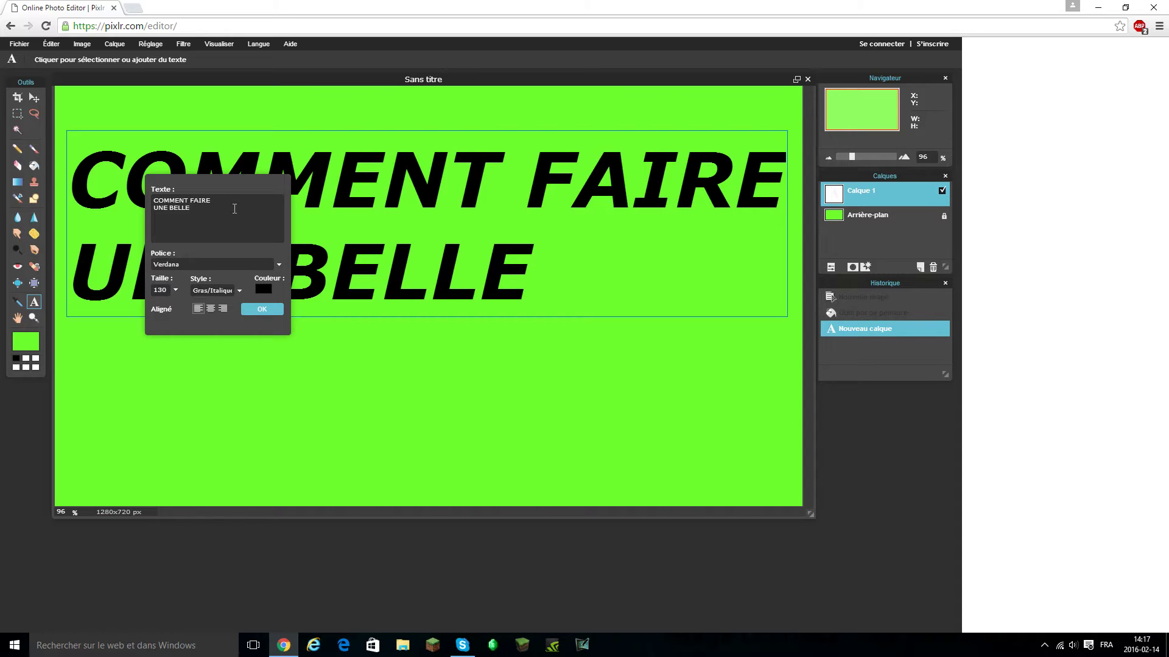
{"action": "type", "text": "MINIAT"}
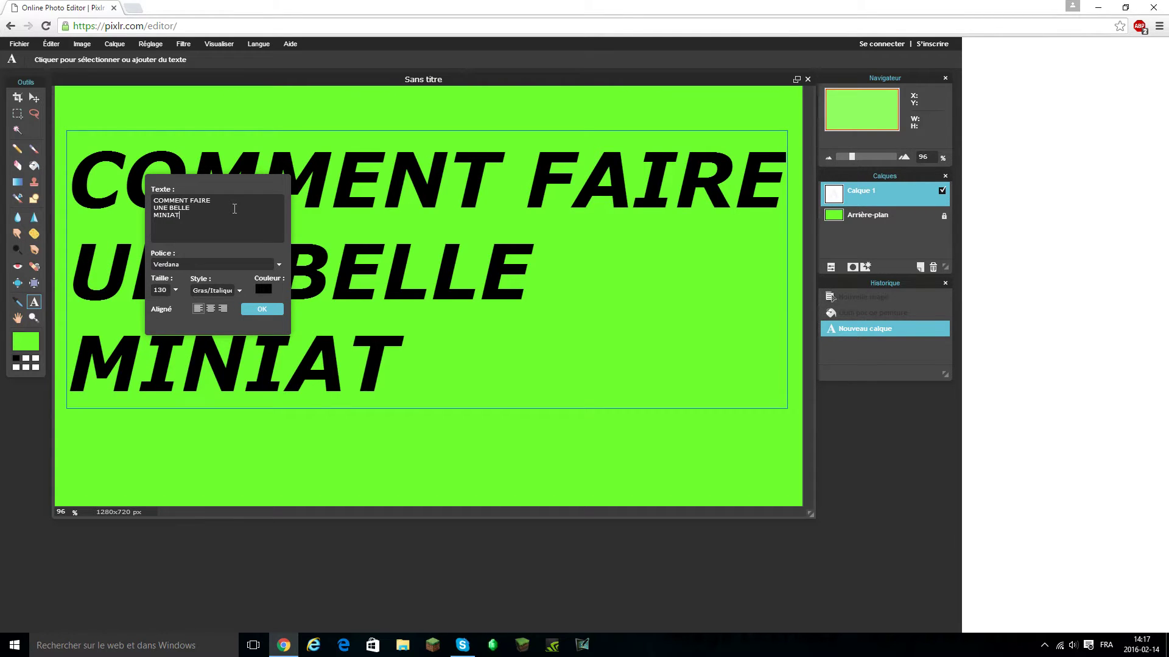
{"action": "type", "text": "URE"}
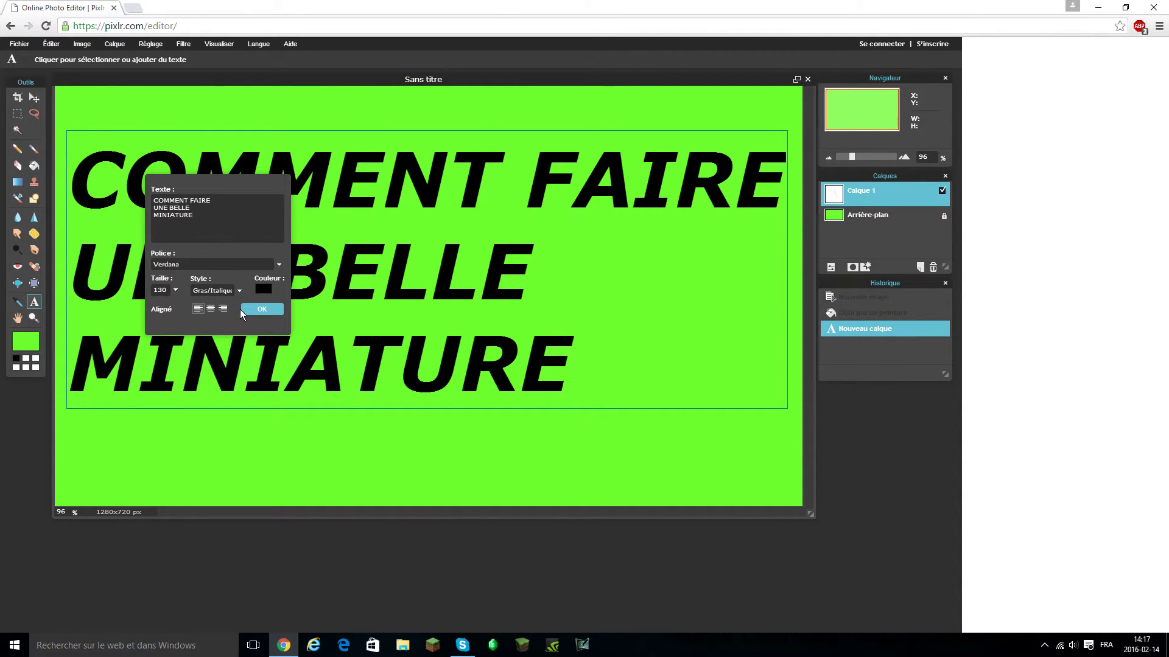
{"action": "left_click", "coordinate": [257, 308]}
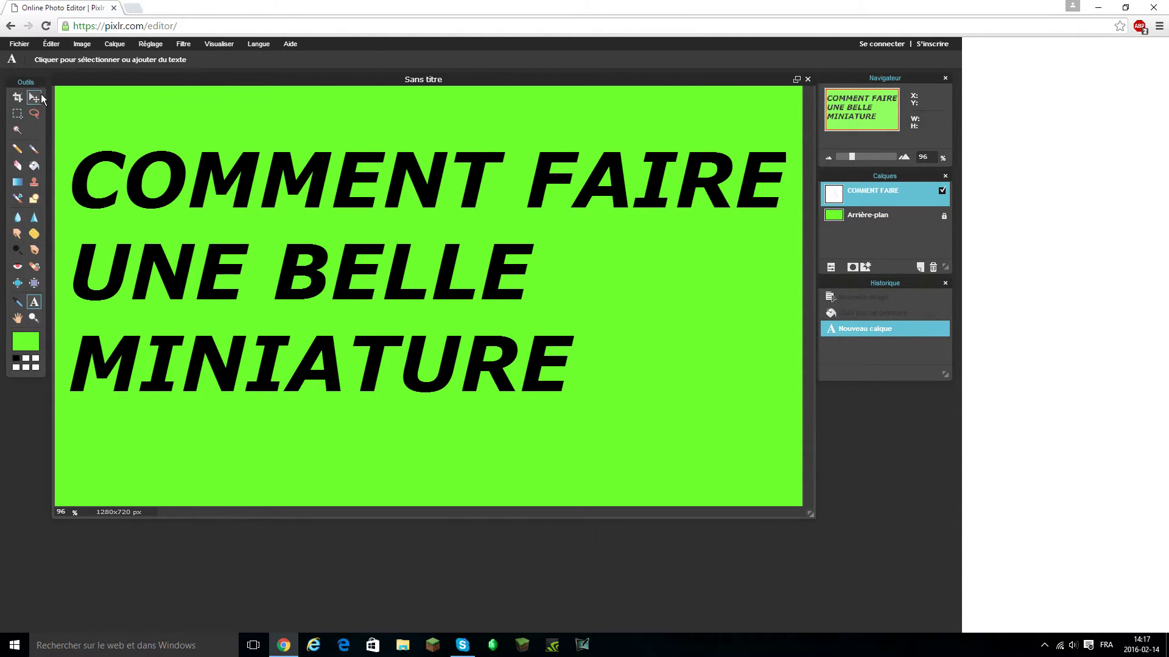
Open a new browser tab and get its Google search field ready for a query
{"action": "left_click", "coordinate": [133, 9]}
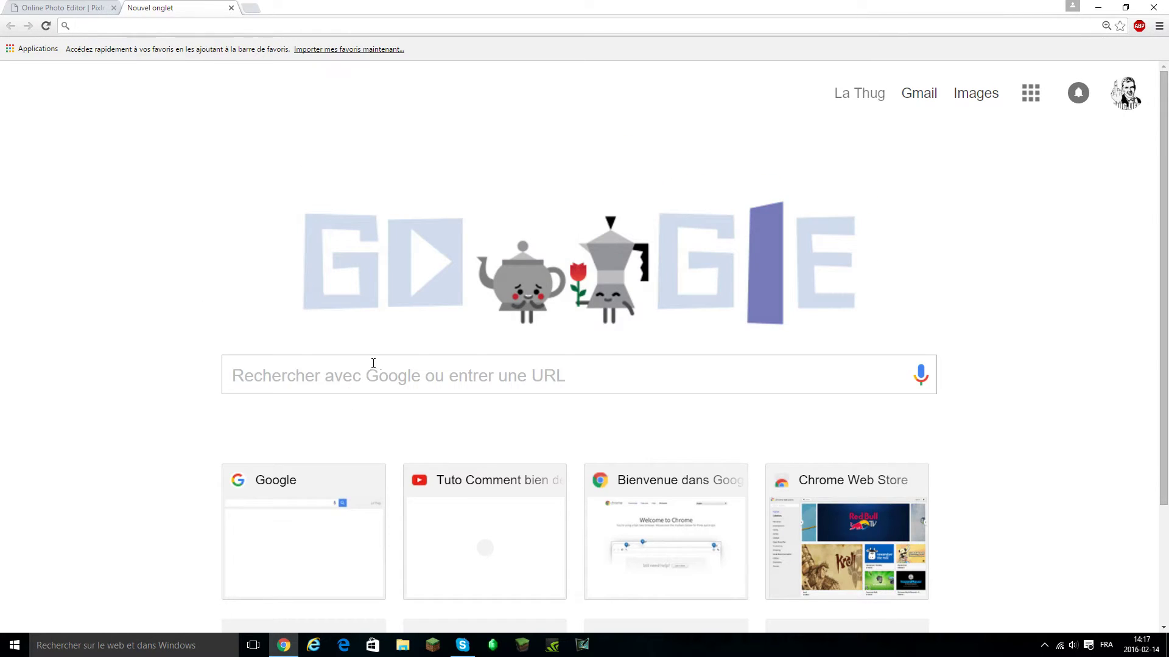
{"action": "left_click", "coordinate": [373, 363]}
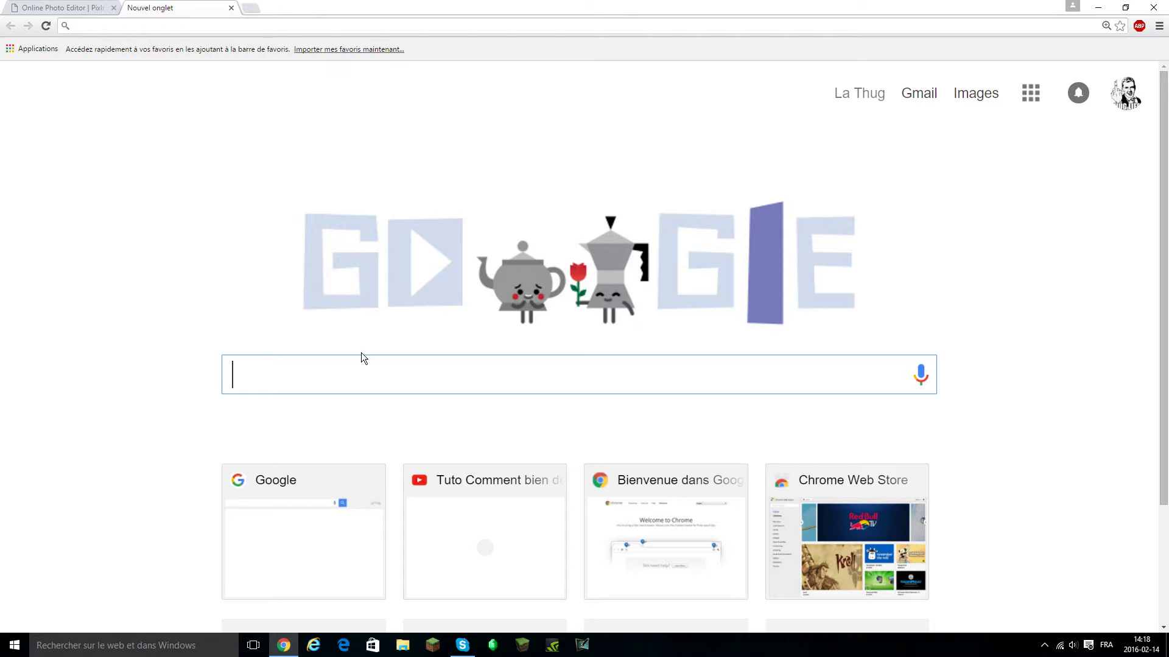
{"action": "type", "text": "YOUT"}
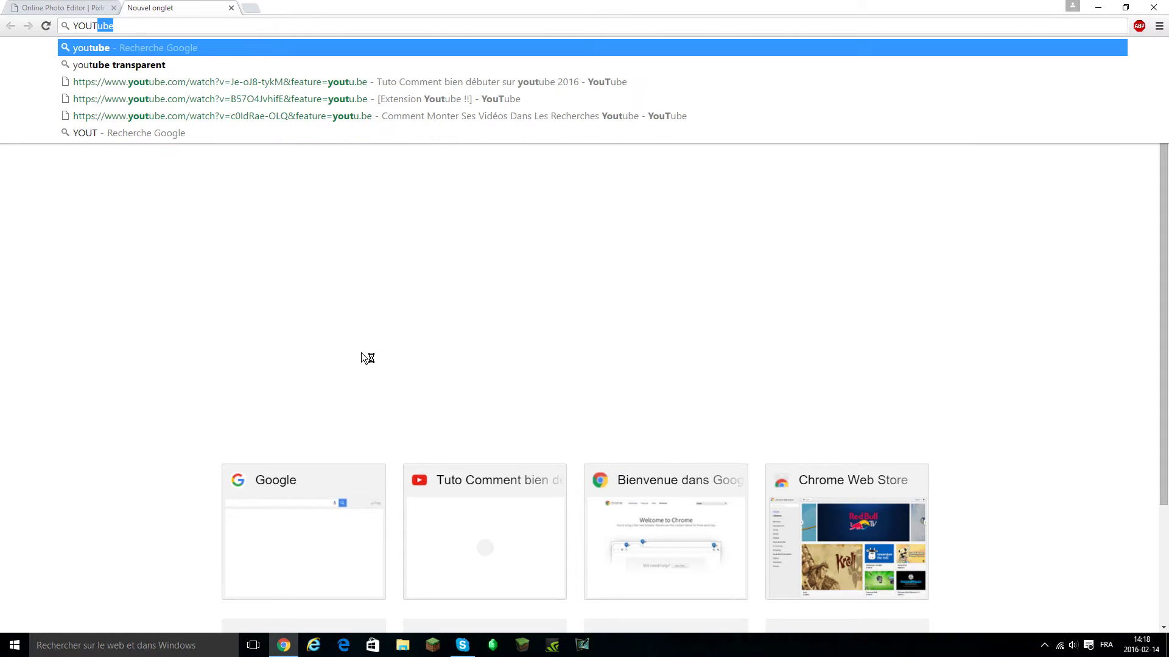
{"action": "type", "text": "UBE"}
{"action": "key", "text": "BackSpace"}
{"action": "key", "text": "BackSpace"}
{"action": "key", "text": "BackSpace"}
{"action": "key", "text": "BackSpace"}
{"action": "key", "text": "BackSpace"}
{"action": "key", "text": "BackSpace"}
{"action": "key", "text": "BackSpace"}
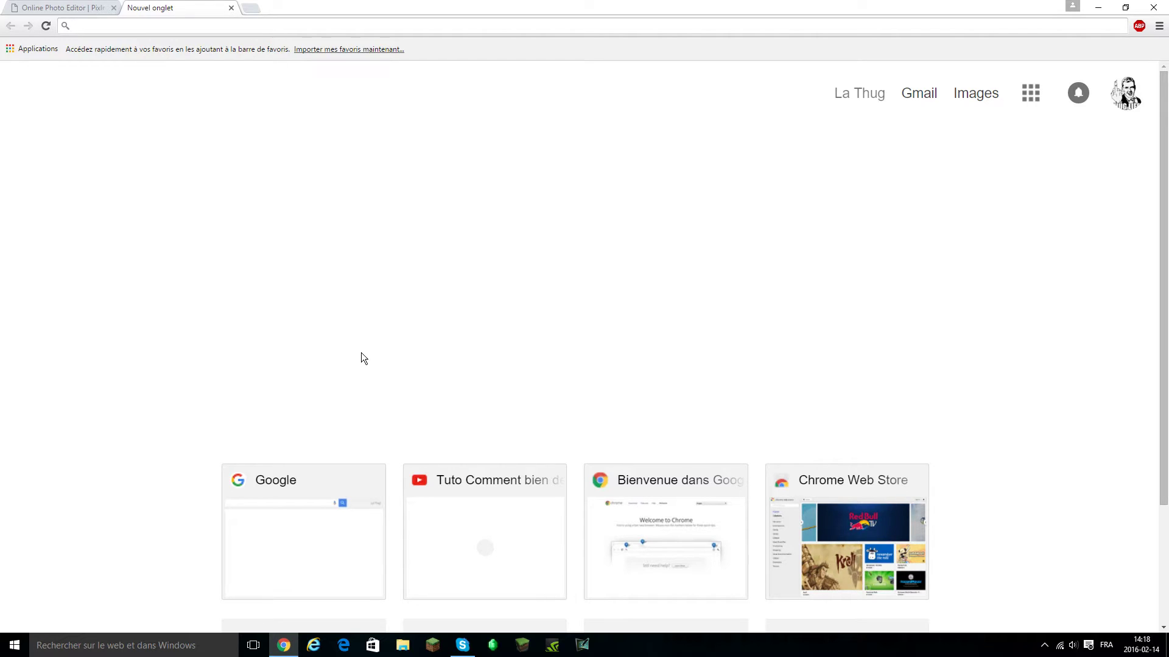
Search Google for "youtube transperent logo"
{"action": "type", "text": "ypo"}
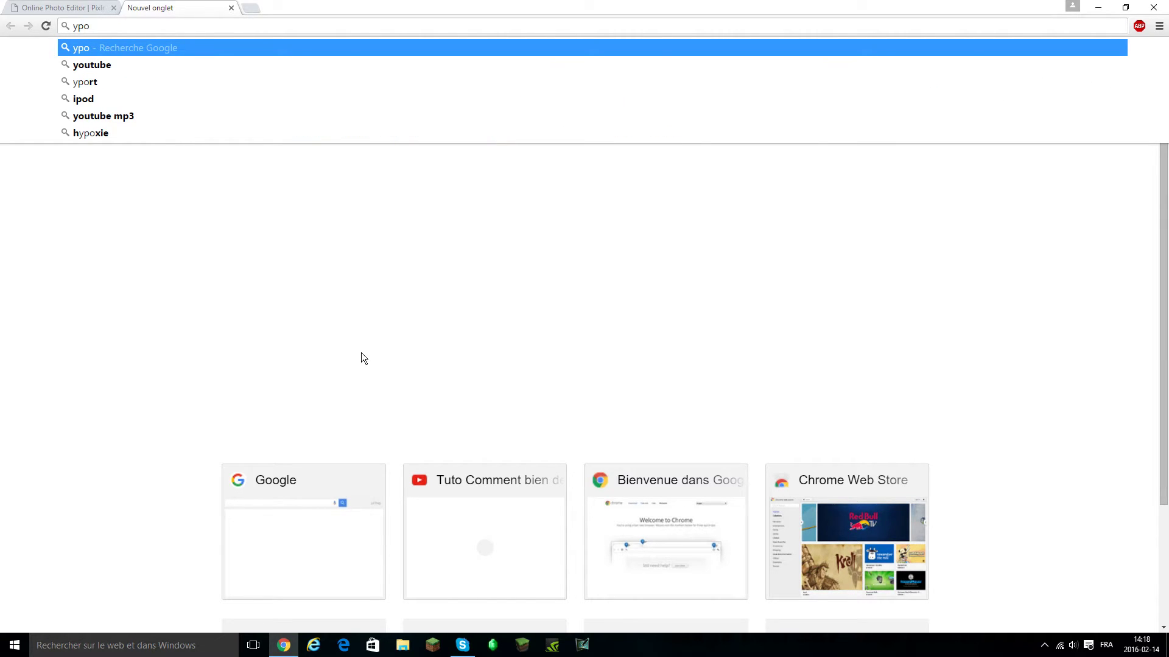
{"action": "key", "text": "BackSpace"}
{"action": "key", "text": "BackSpace"}
{"action": "type", "text": "utube "}
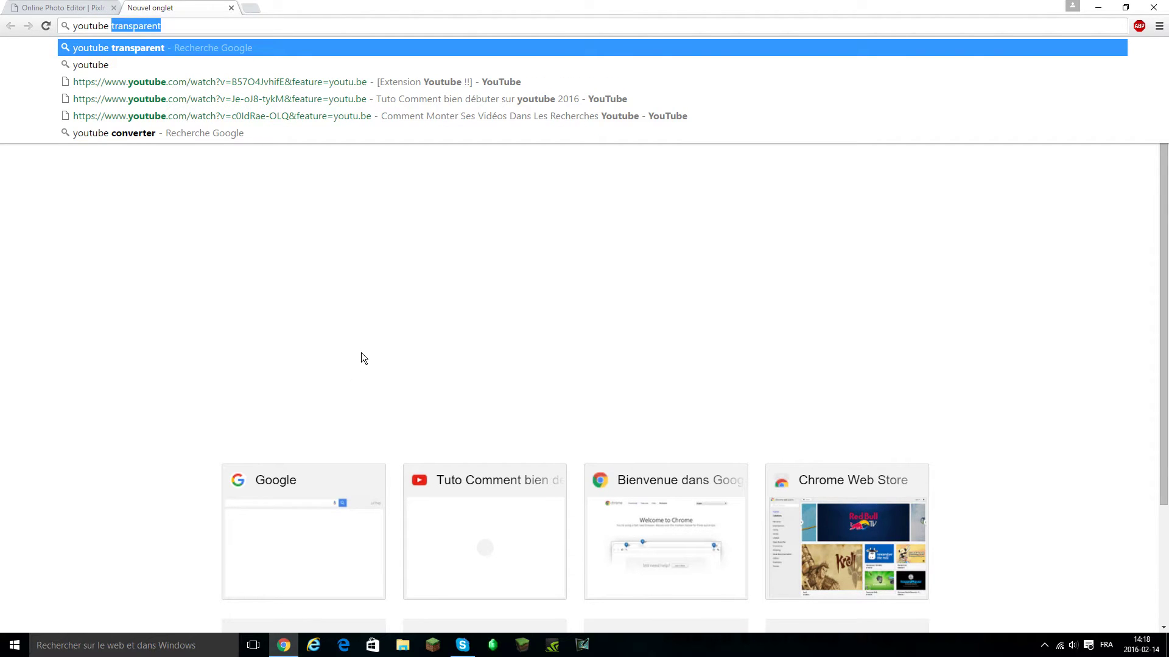
{"action": "type", "text": "transp"}
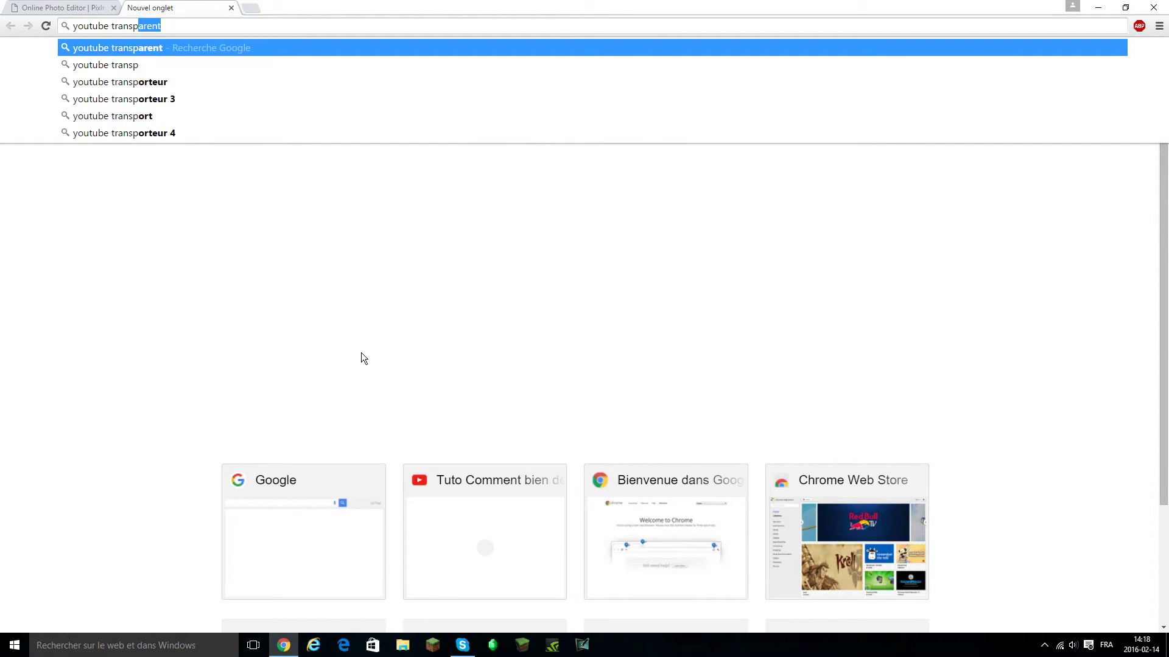
{"action": "type", "text": "erent "}
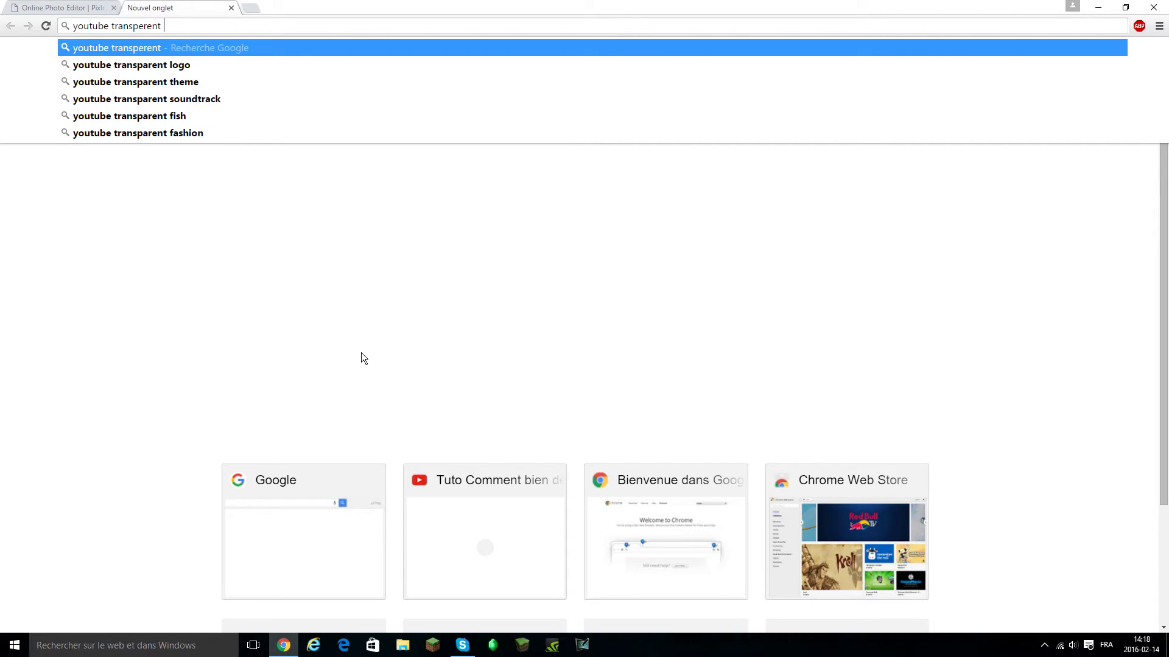
{"action": "type", "text": "logo"}
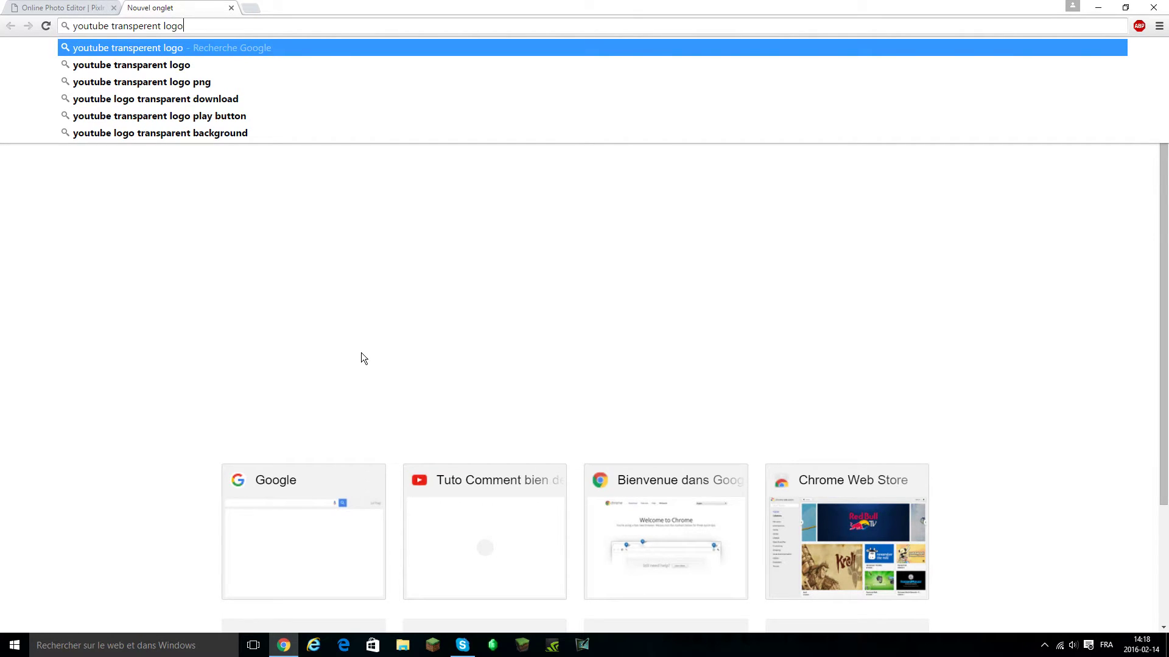
{"action": "key", "text": "Return"}
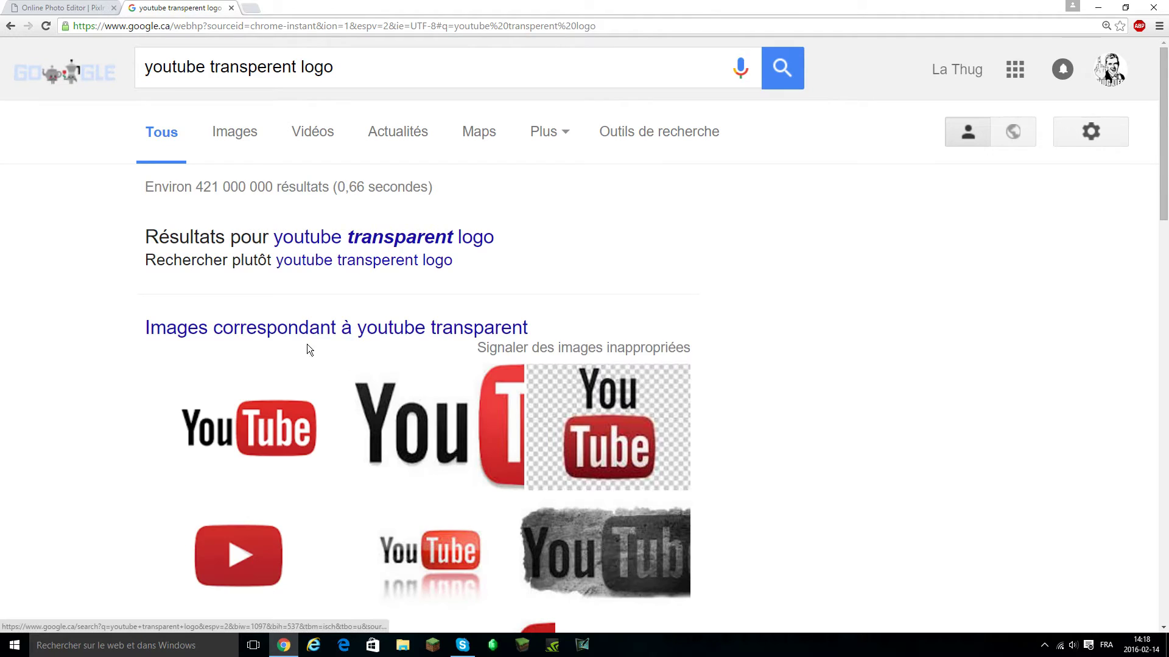
{"action": "left_click", "coordinate": [243, 138]}
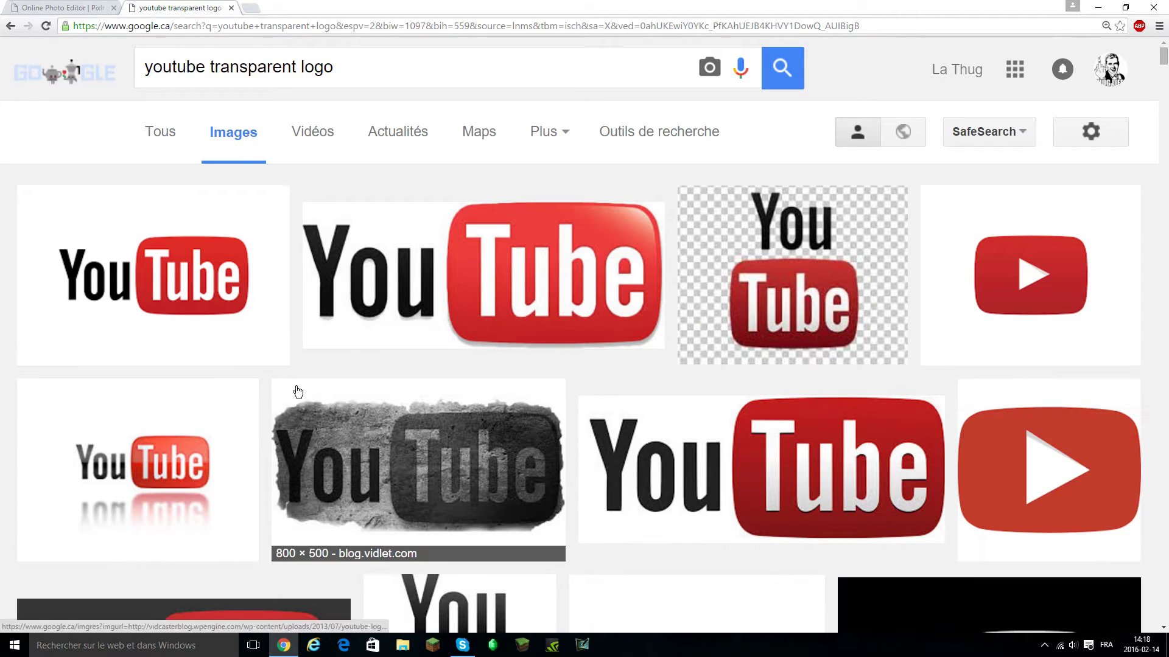
{"action": "left_click", "coordinate": [177, 268]}
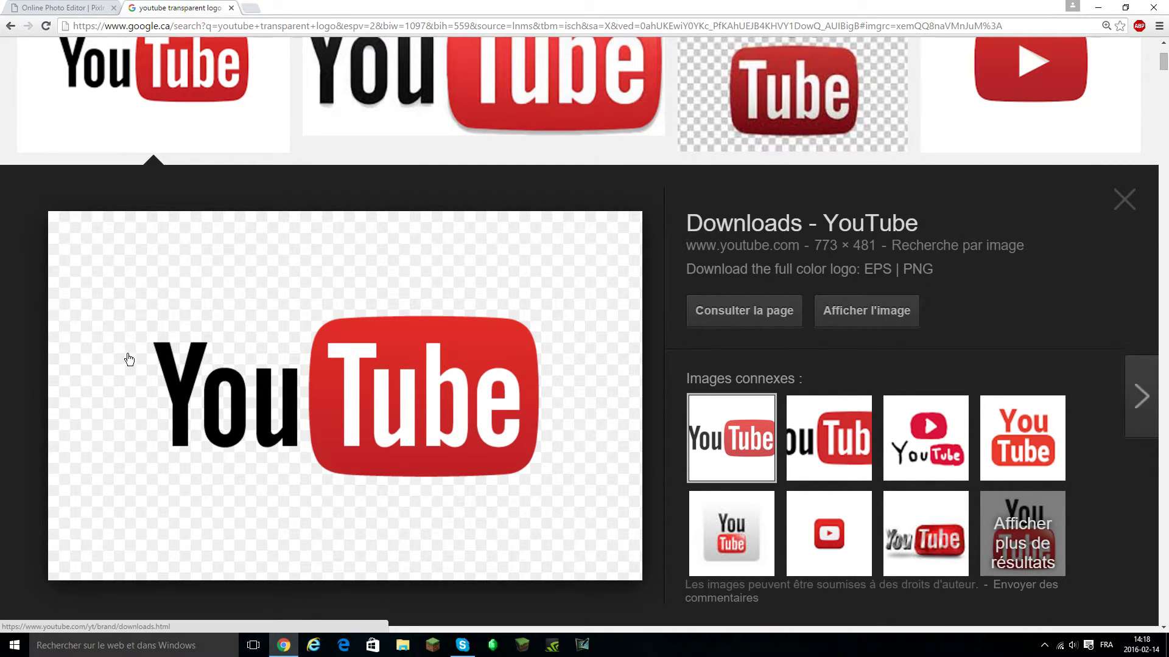
{"action": "scroll", "coordinate": [129, 360], "scroll_direction": "up", "scroll_amount": 3}
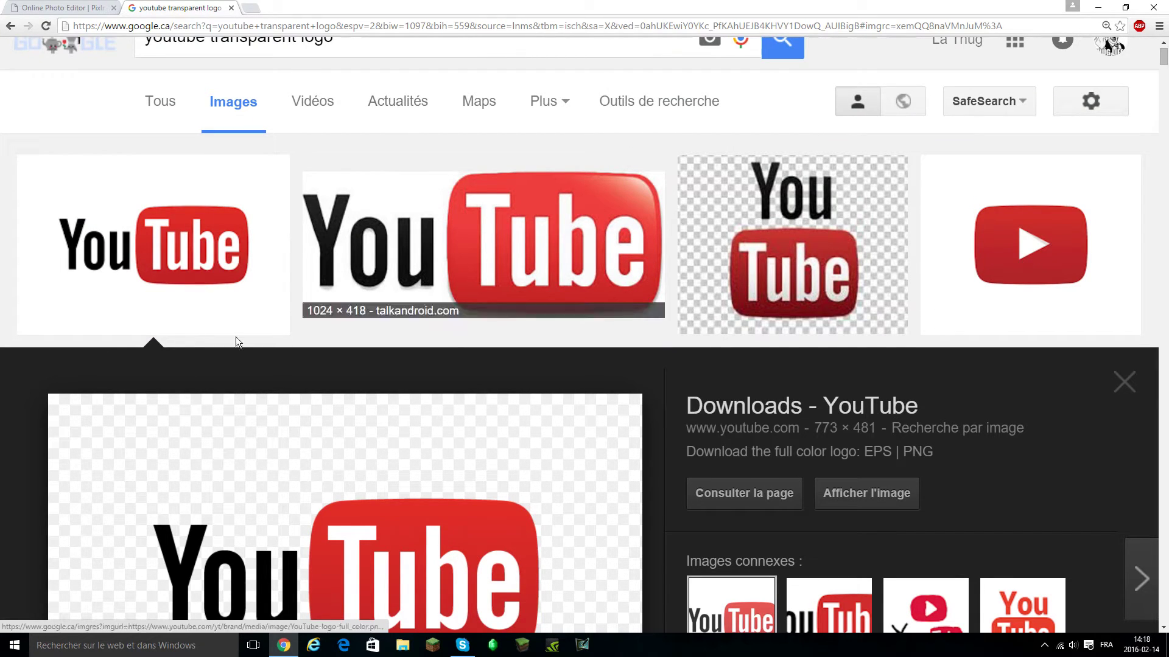
{"action": "scroll", "coordinate": [339, 542], "scroll_direction": "down", "scroll_amount": 4}
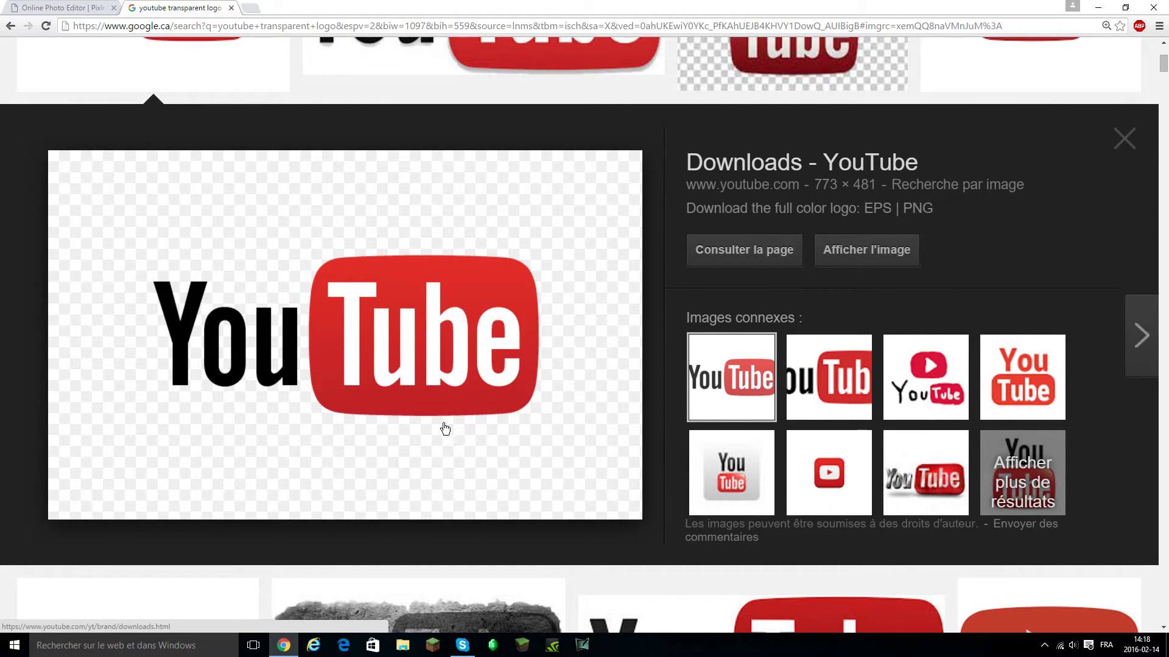
{"action": "right_click", "coordinate": [444, 399]}
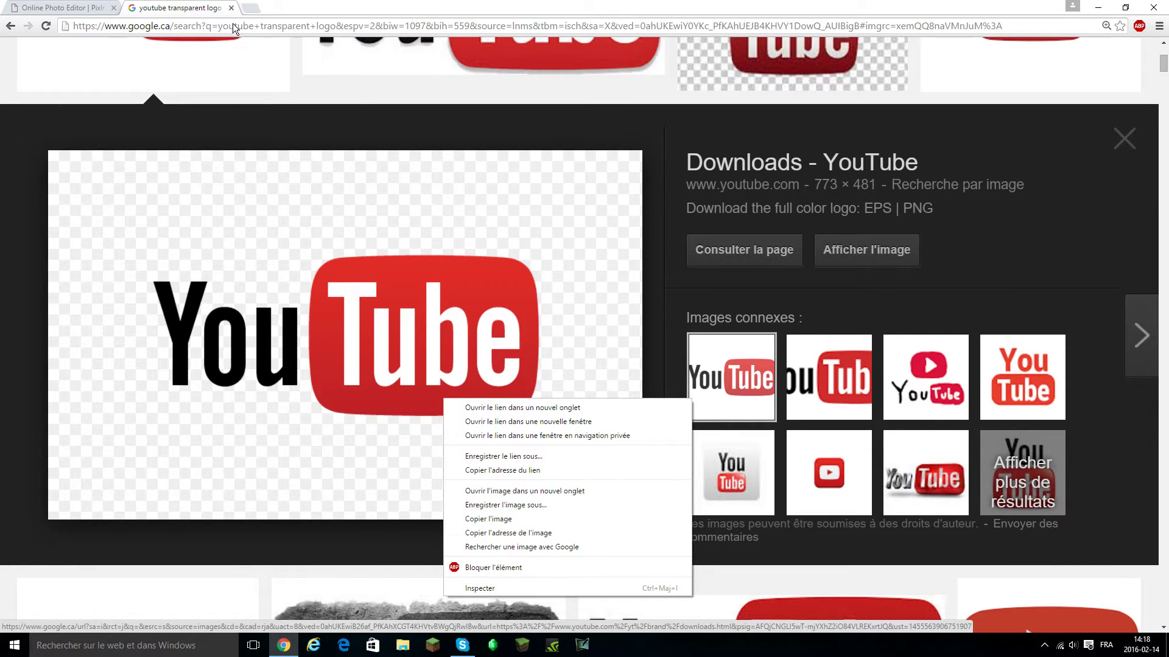
{"action": "left_click", "coordinate": [564, 318]}
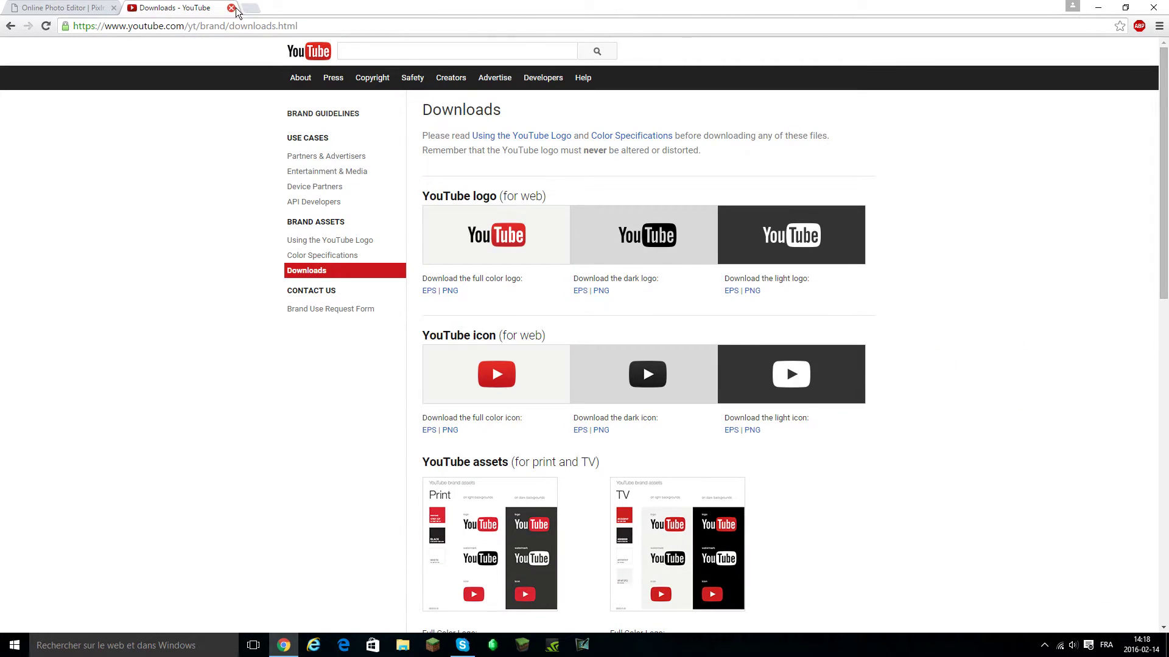
{"action": "left_click", "coordinate": [11, 26]}
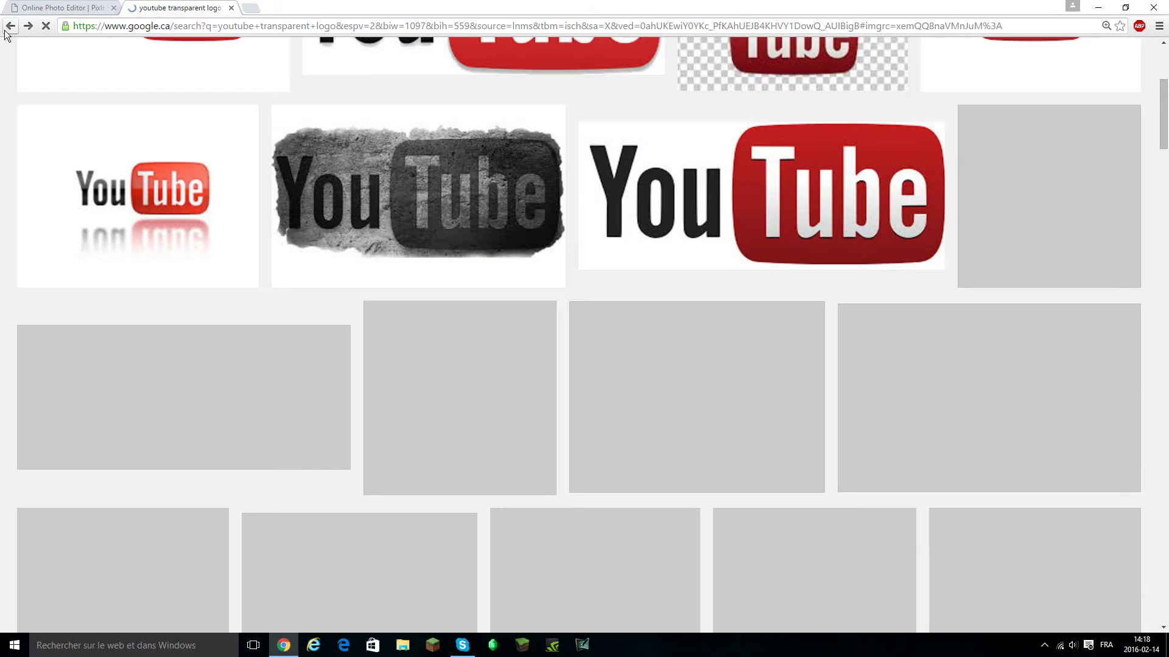
Return to the Pixlr Editor tab and bring up the file chooser for opening an image from the computer
{"action": "left_click", "coordinate": [61, 7]}
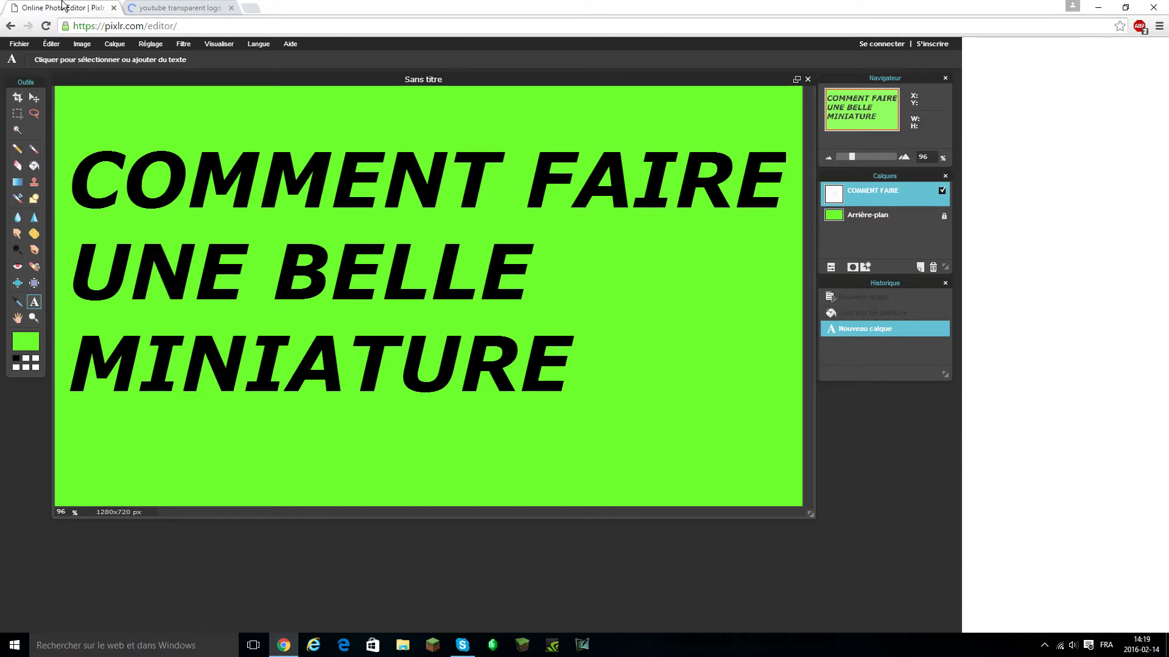
{"action": "left_click", "coordinate": [22, 47]}
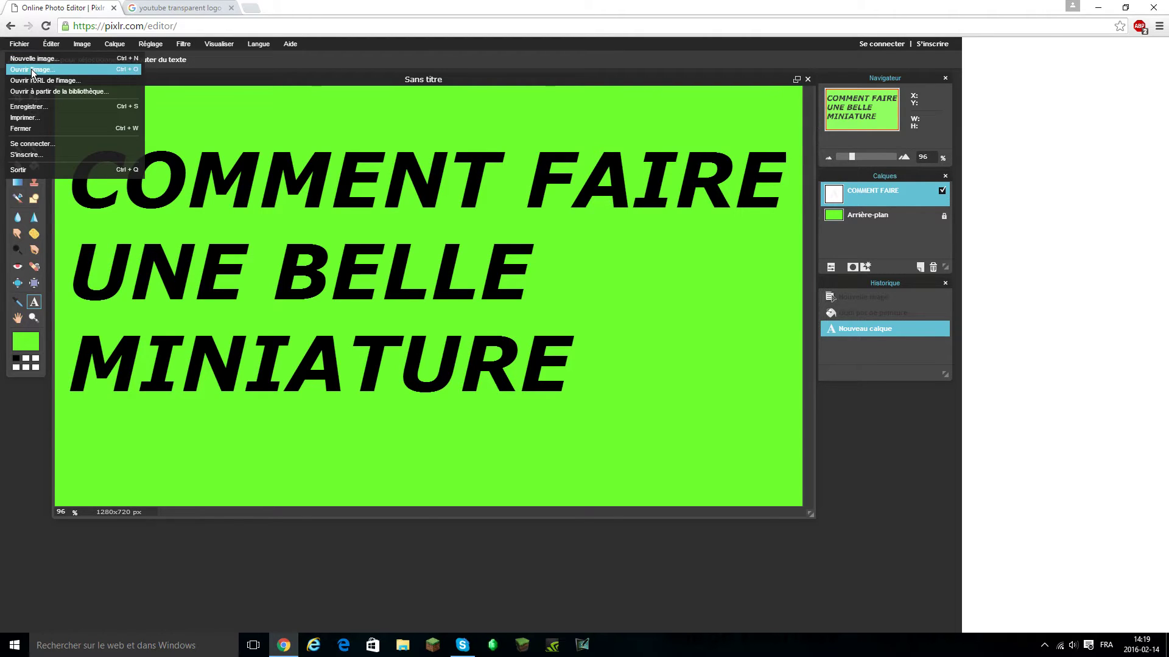
{"action": "left_click", "coordinate": [32, 71]}
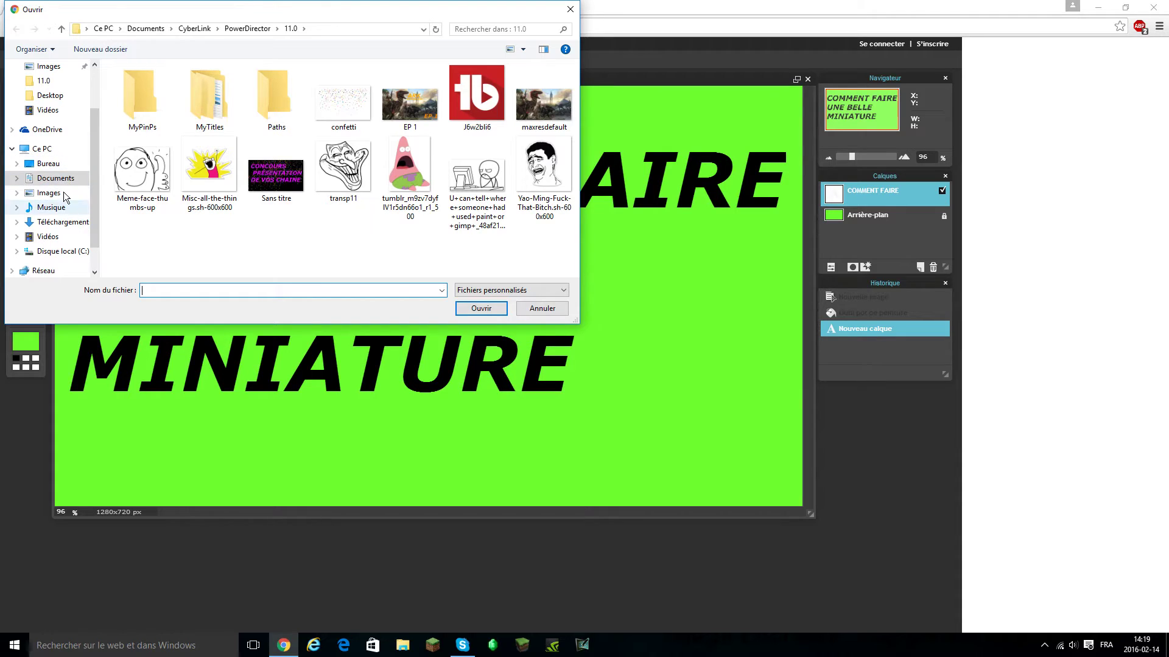
Look through the Documents, Images, Images enregistrées and Vidéos folders for a usable picture
{"action": "left_click", "coordinate": [61, 110]}
{"action": "left_click", "coordinate": [56, 178]}
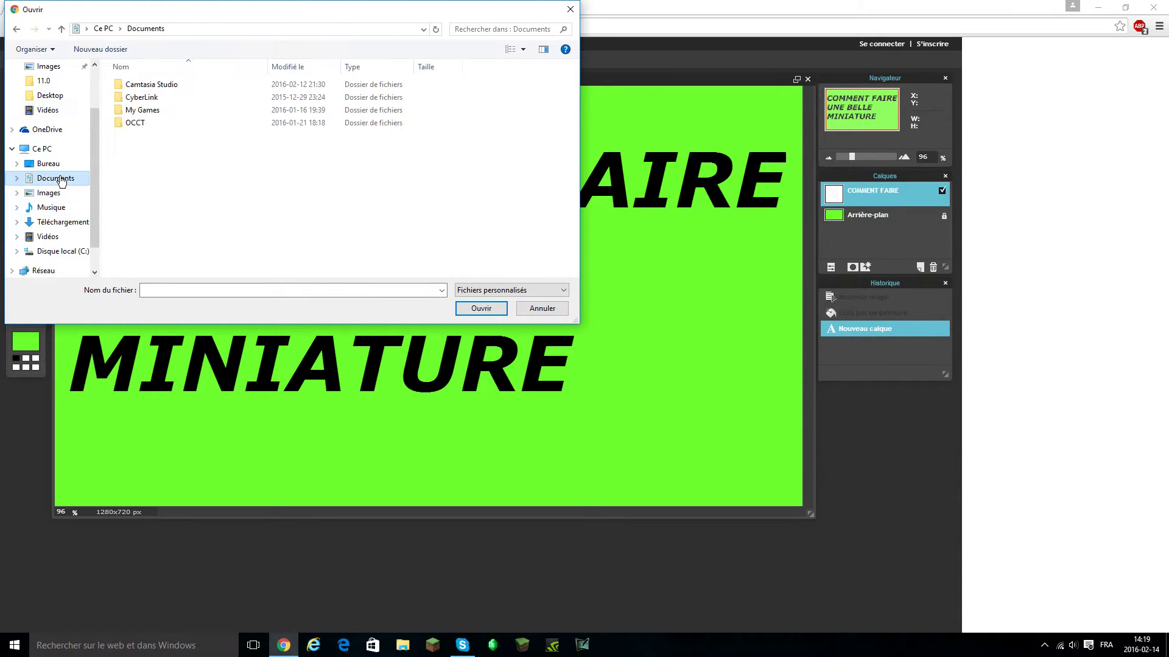
{"action": "left_click", "coordinate": [64, 195]}
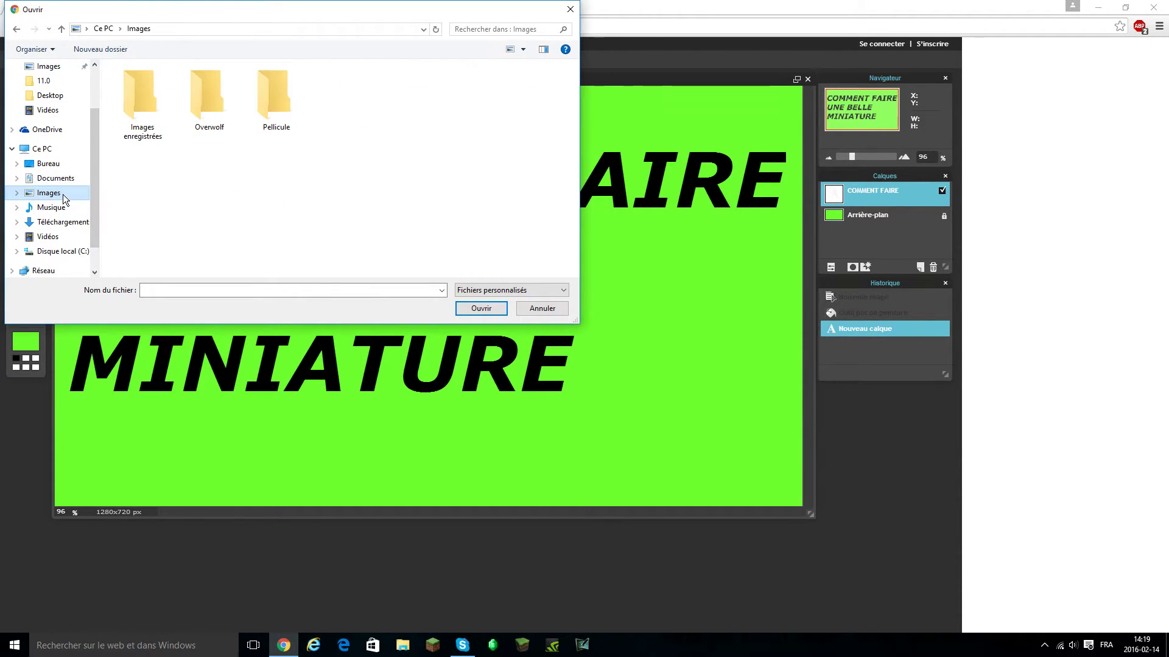
{"action": "left_click", "coordinate": [137, 108]}
{"action": "double_click", "coordinate": [137, 107]}
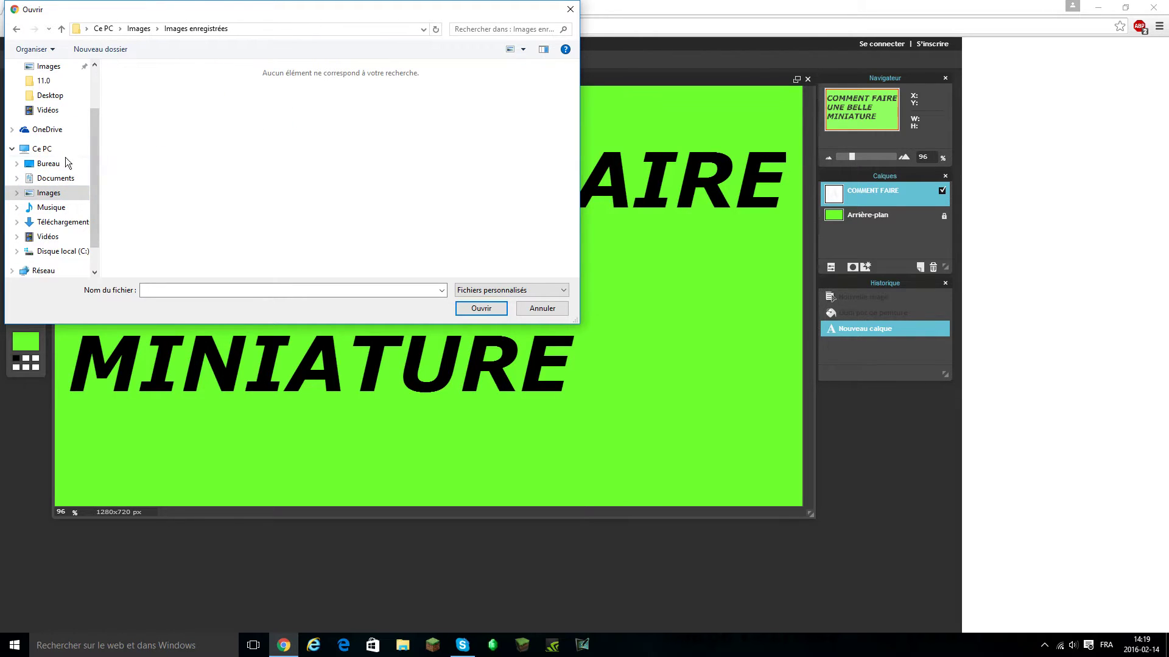
{"action": "left_click", "coordinate": [67, 237]}
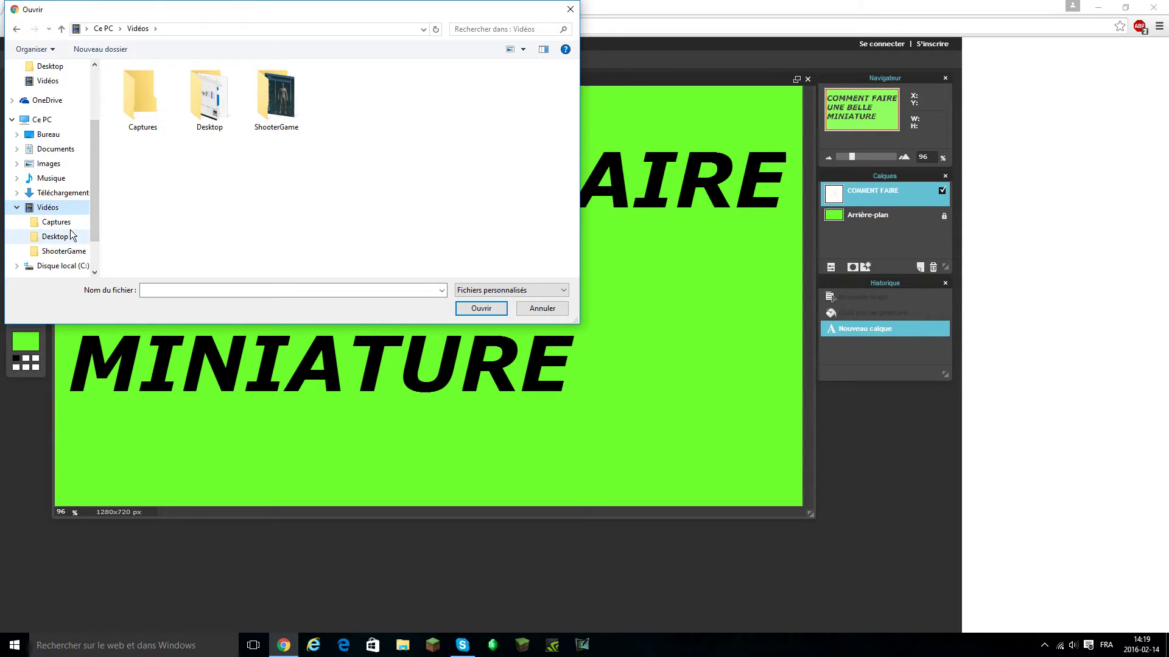
{"action": "left_click", "coordinate": [68, 167]}
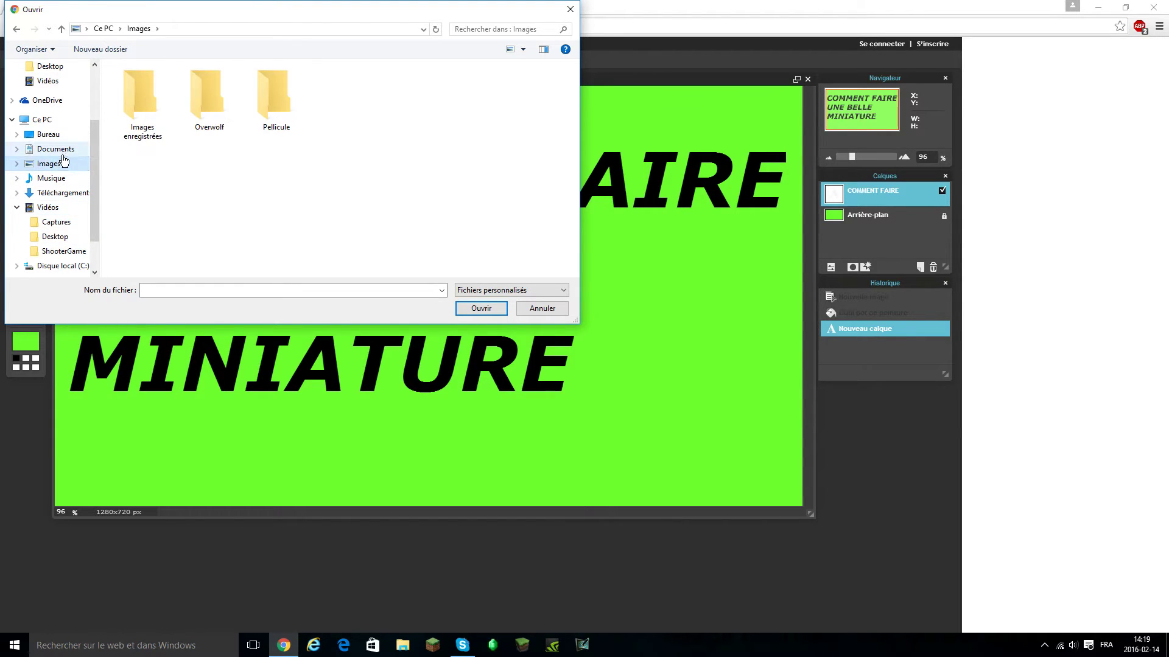
{"action": "left_click", "coordinate": [69, 151]}
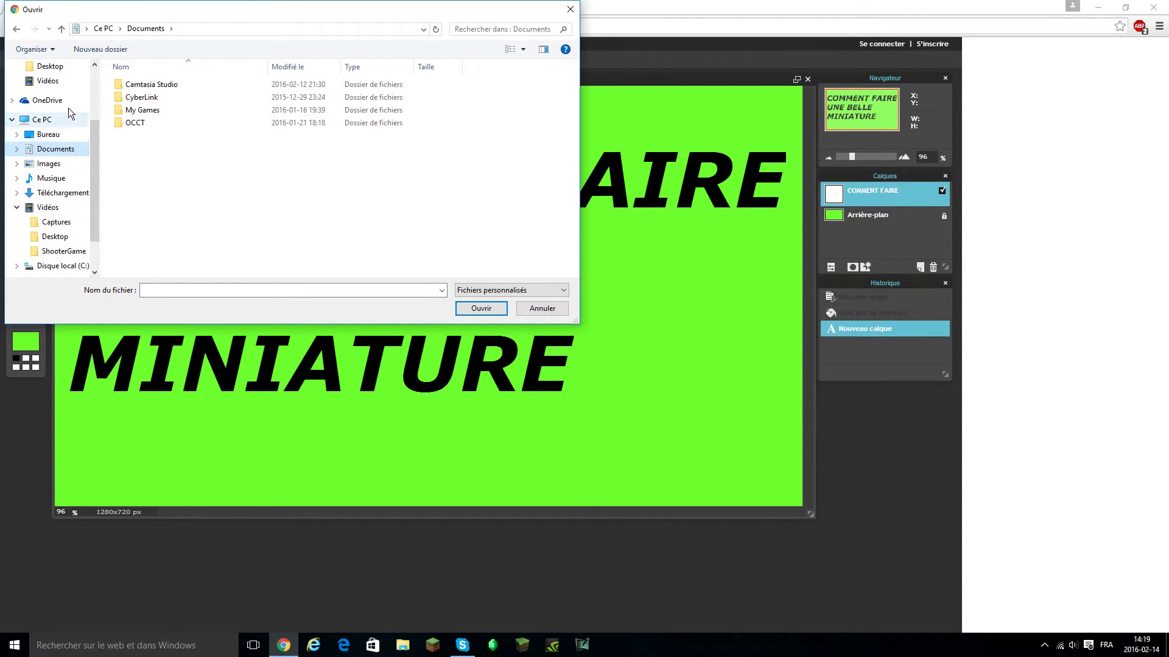
Open the troll face image transp11 from the PowerDirector 11.0 folder
{"action": "scroll", "coordinate": [70, 94], "scroll_direction": "up", "scroll_amount": 1}
{"action": "left_click", "coordinate": [66, 69]}
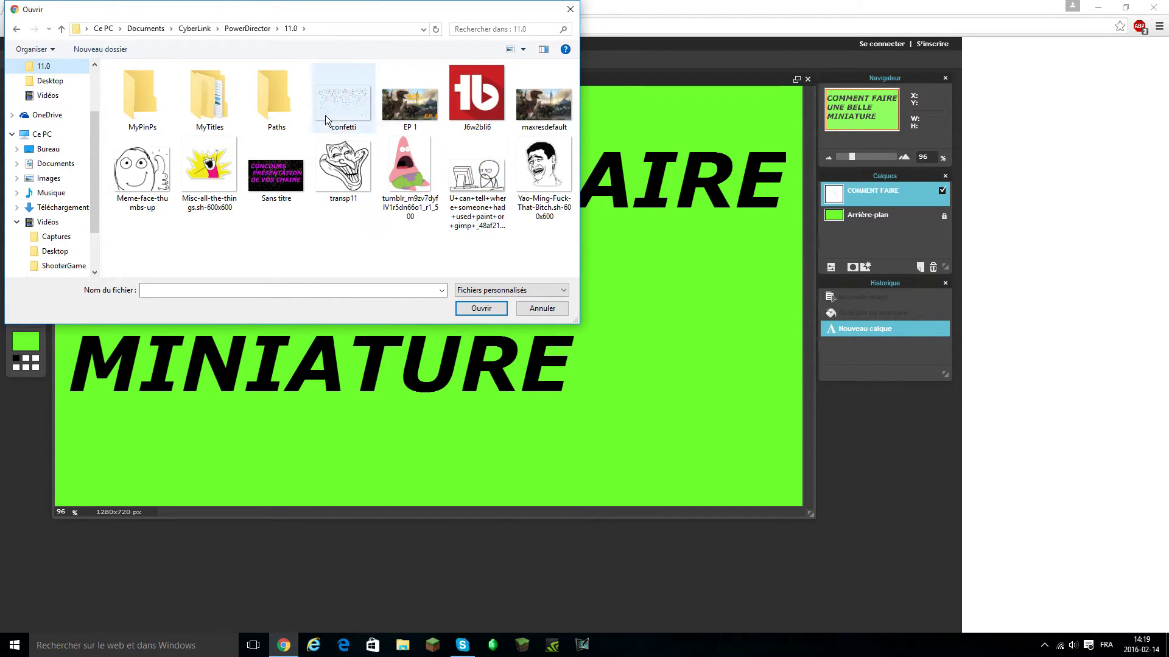
{"action": "left_click", "coordinate": [349, 167]}
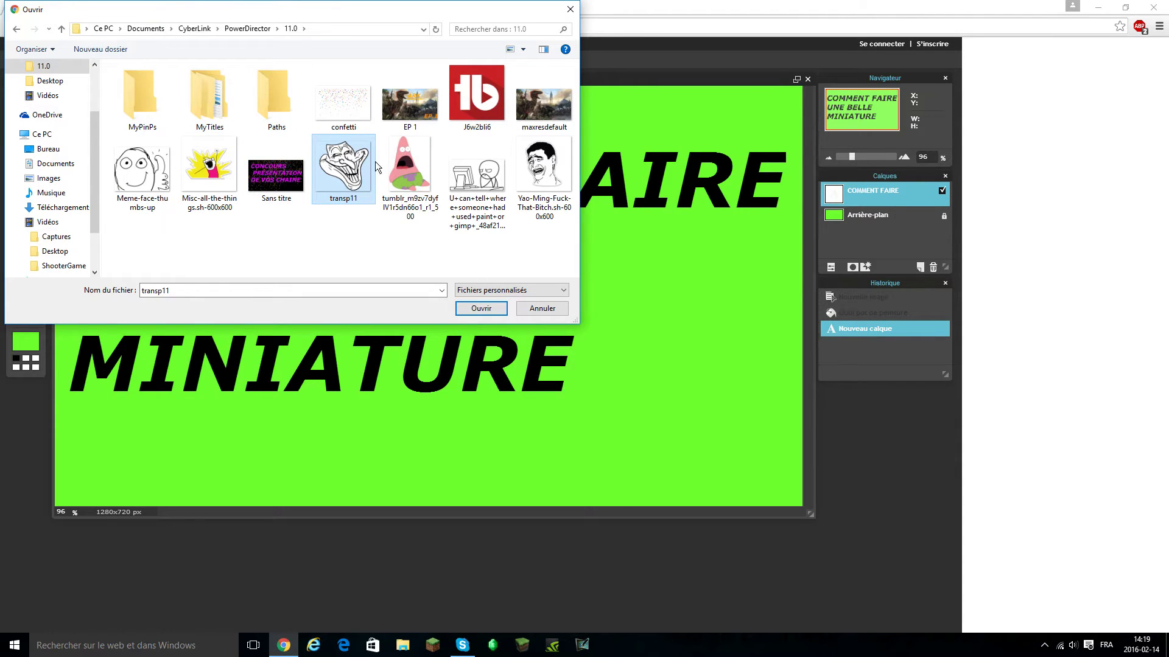
{"action": "left_click", "coordinate": [484, 311]}
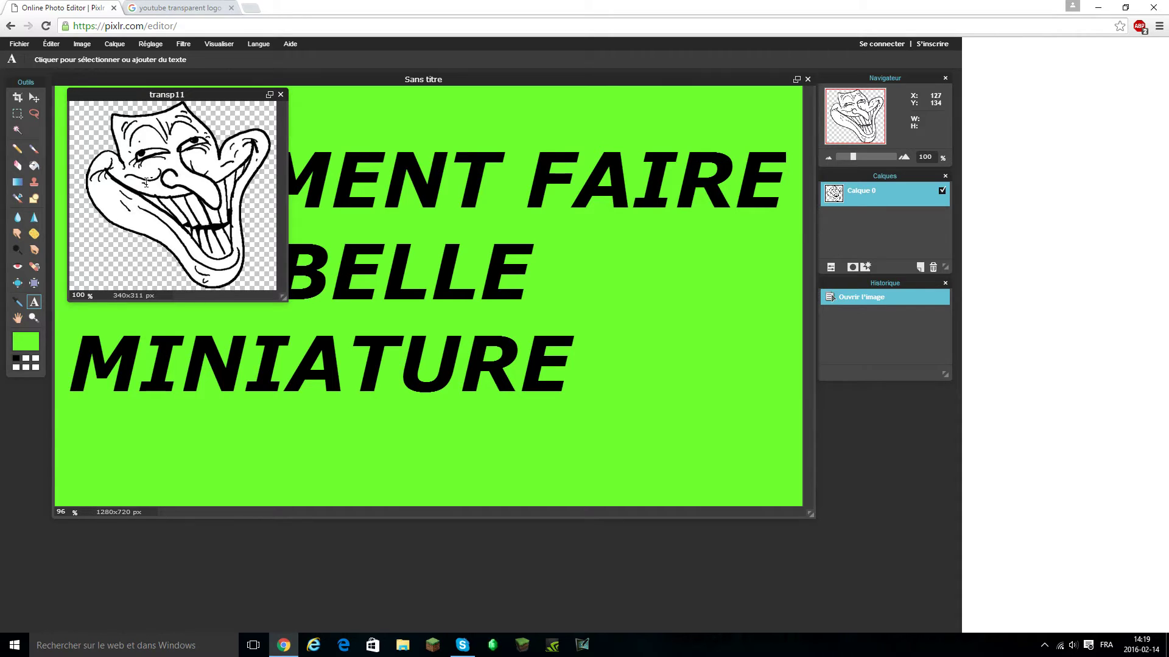
Copy the whole transp11 image and paste it as a new layer into the green thumbnail
{"action": "key", "text": "v"}
{"action": "key", "text": "ctrl+a"}
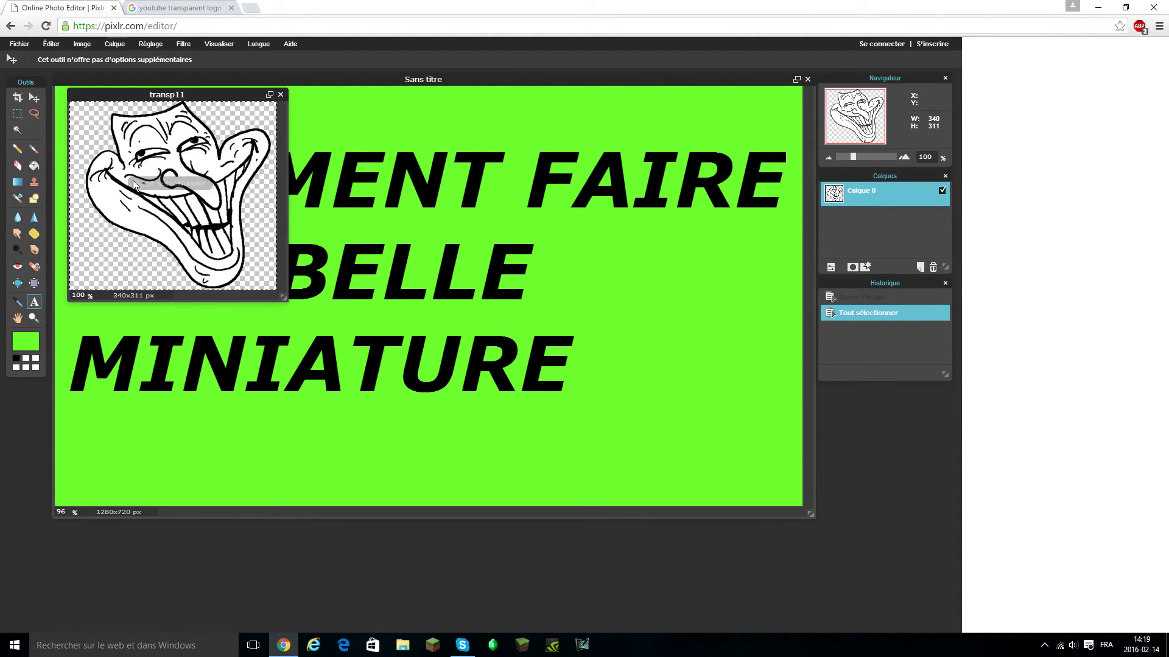
{"action": "left_click", "coordinate": [634, 296]}
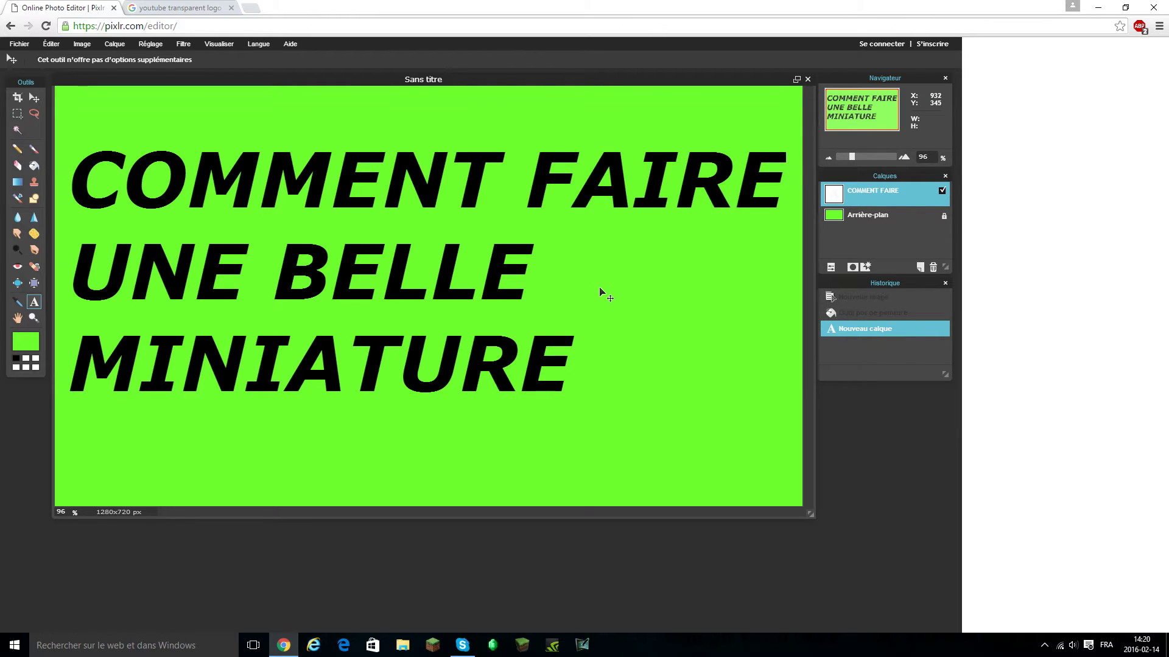
{"action": "key", "text": "ctrl+v"}
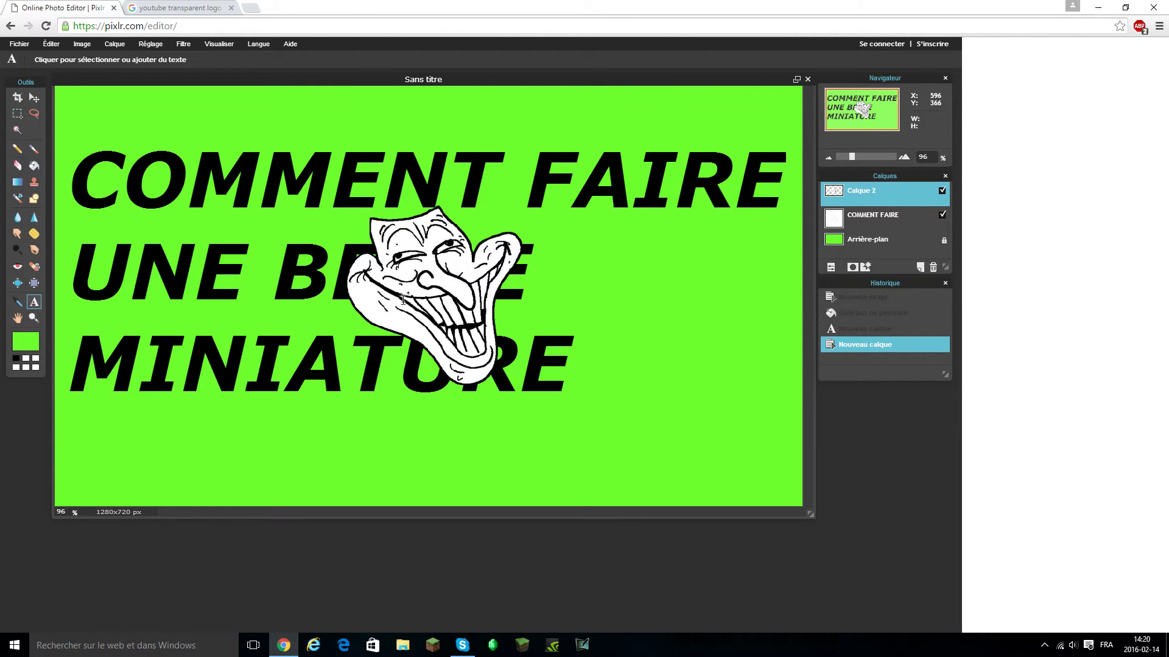
Move the pasted troll face to the right part of the canvas, below "FAIRE" and beside "MINIATURE"
{"action": "left_click", "coordinate": [35, 97]}
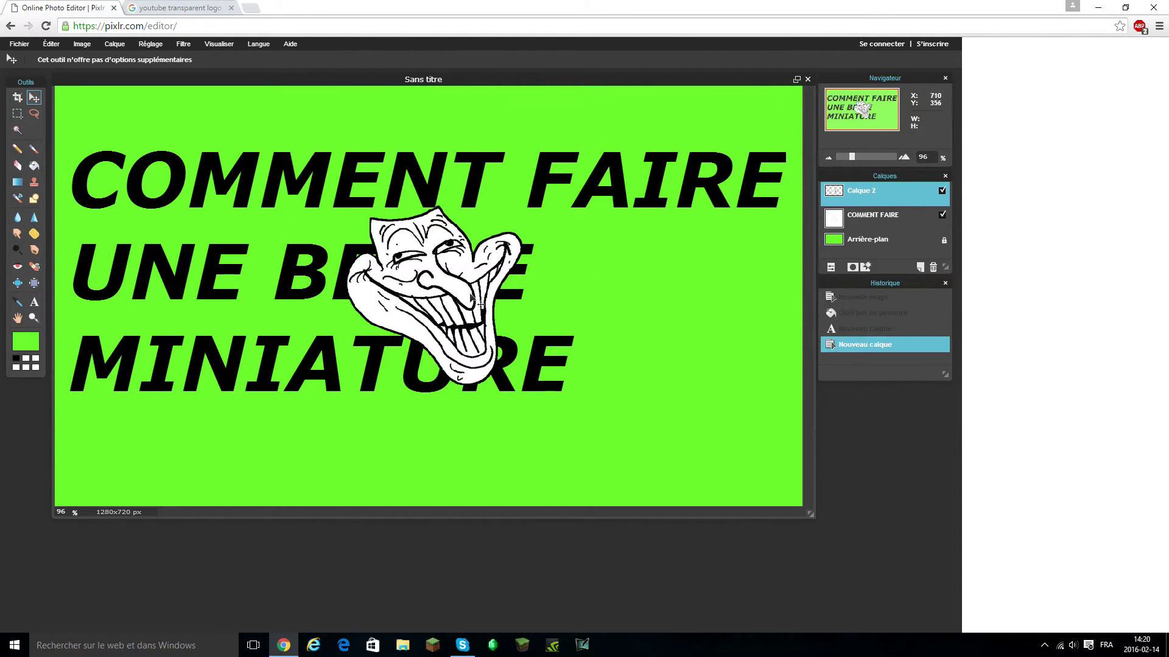
{"action": "left_click_drag", "start_coordinate": [456, 279], "coordinate": [727, 334]}
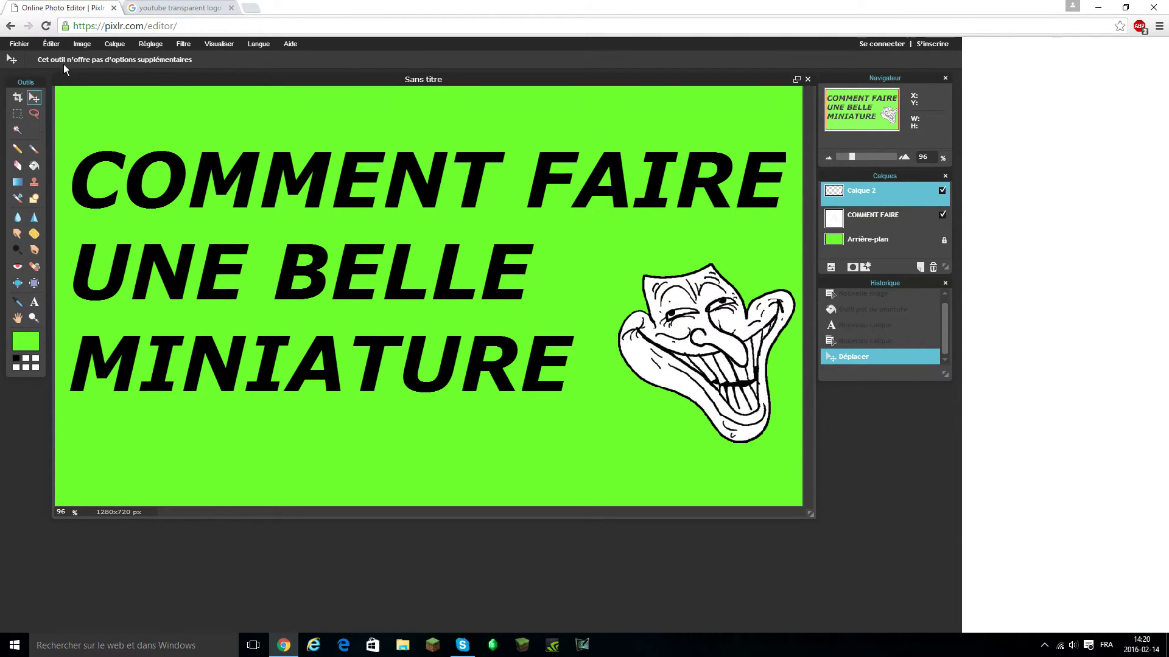
Stretch the troll face layer vertically with the free transform, making it slightly taller, and apply the change
{"action": "left_click", "coordinate": [51, 45]}
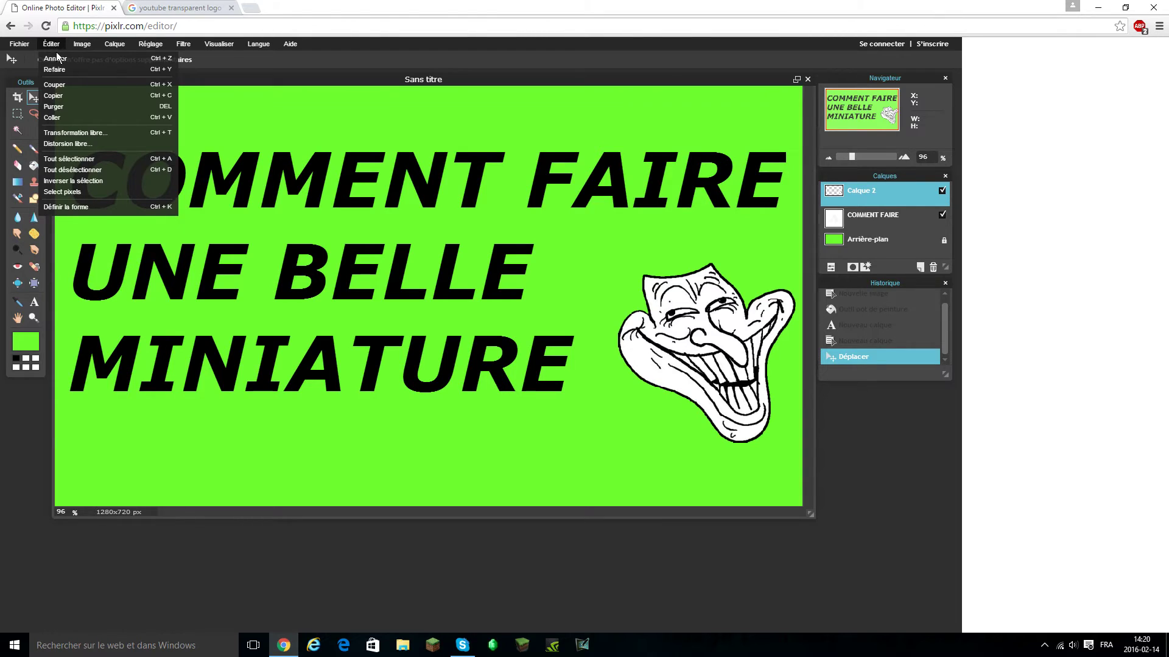
{"action": "left_click", "coordinate": [72, 134]}
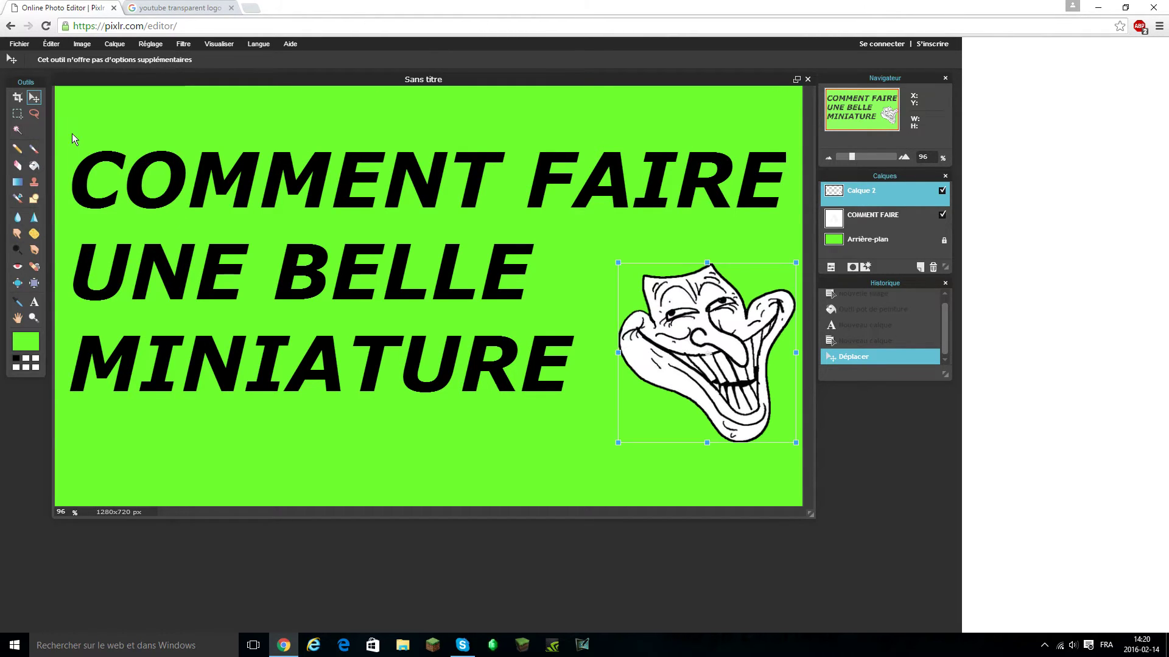
{"action": "mouse_move", "coordinate": [619, 262]}
{"action": "left_mouse_down"}
{"action": "mouse_move", "coordinate": [522, 171]}
{"action": "mouse_move", "coordinate": [568, 235]}
{"action": "mouse_move", "coordinate": [577, 189]}
{"action": "mouse_move", "coordinate": [556, 229]}
{"action": "mouse_move", "coordinate": [608, 256]}
{"action": "mouse_move", "coordinate": [602, 272]}
{"action": "mouse_move", "coordinate": [621, 245]}
{"action": "left_mouse_up"}
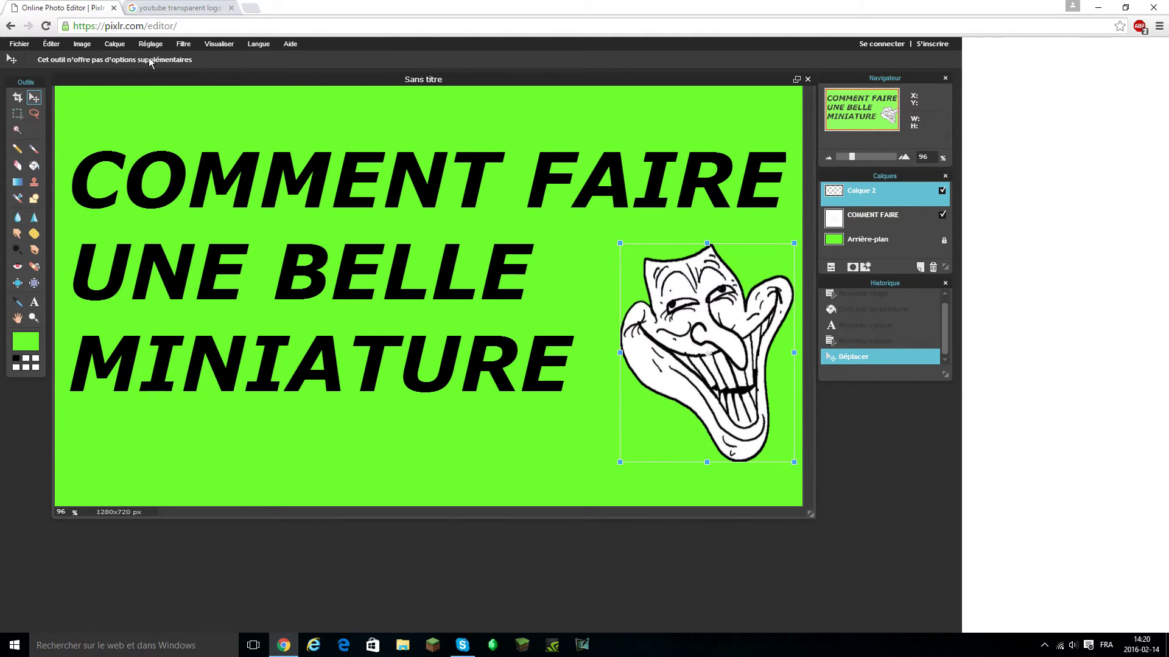
{"action": "left_click", "coordinate": [52, 45]}
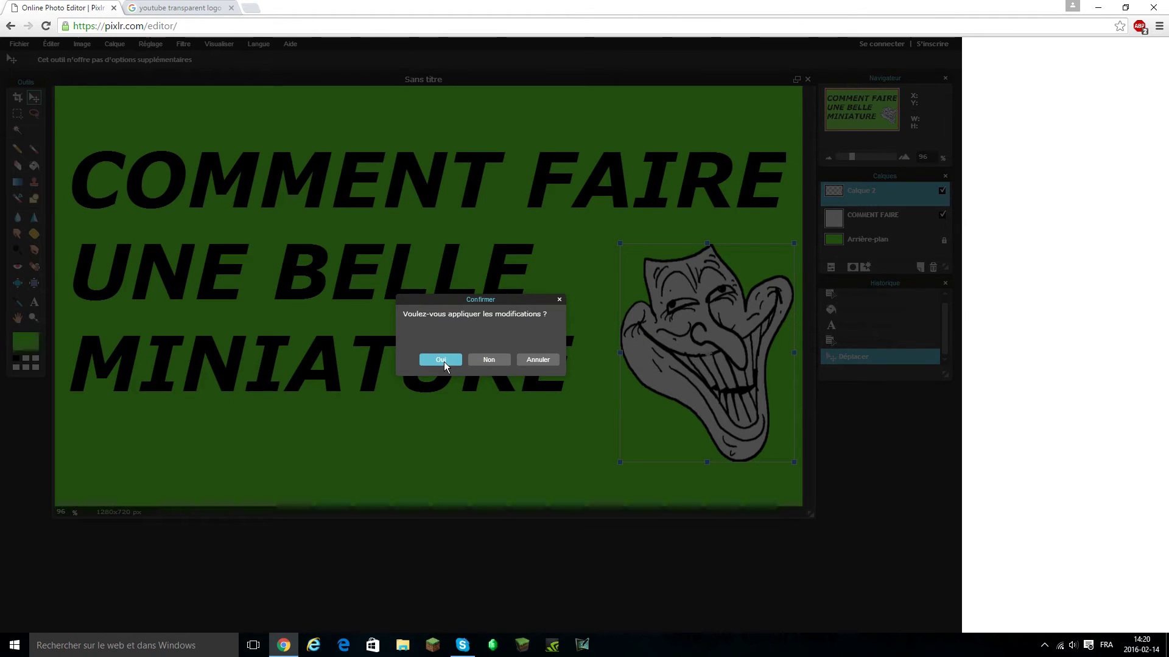
{"action": "left_click", "coordinate": [444, 363]}
Distort the troll face freely by its corners into a larger, skewed shape whose forehead overlaps "FAIRE", and apply the distortion
{"action": "left_click", "coordinate": [55, 45]}
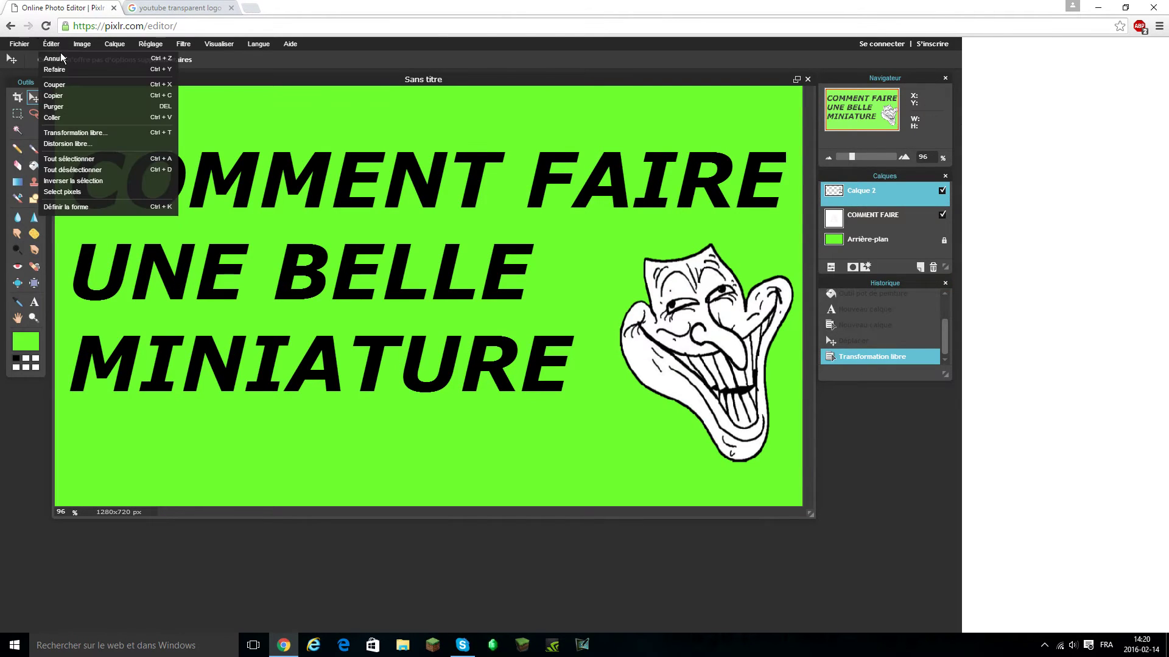
{"action": "left_click", "coordinate": [68, 135]}
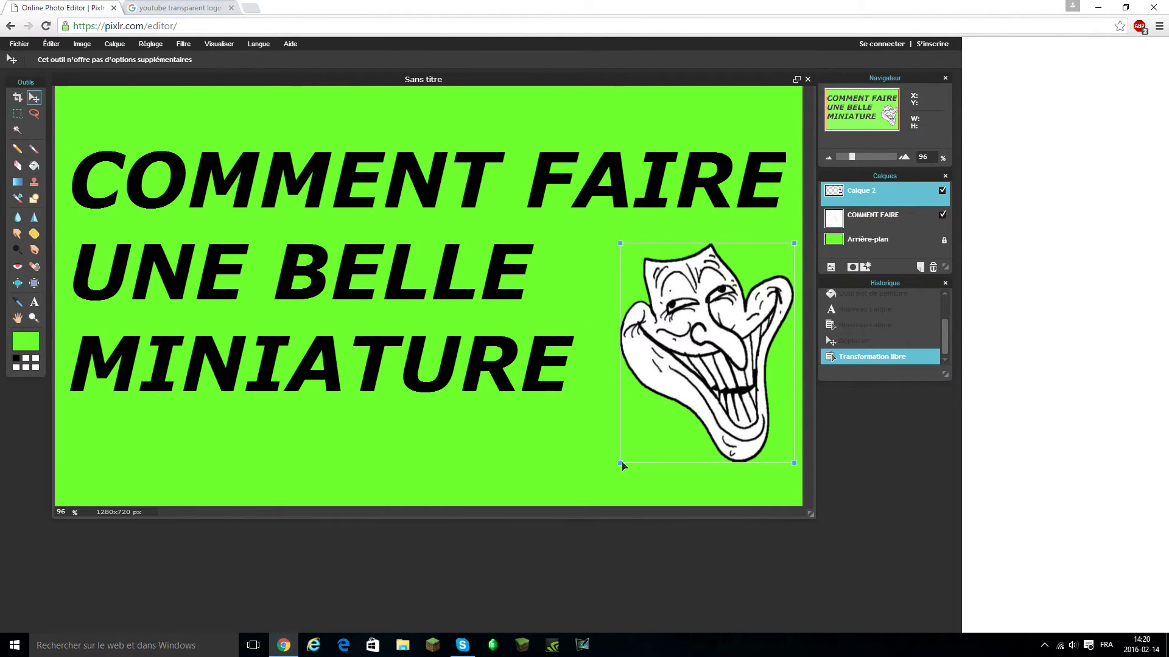
{"action": "left_click_drag", "start_coordinate": [620, 464], "coordinate": [660, 392]}
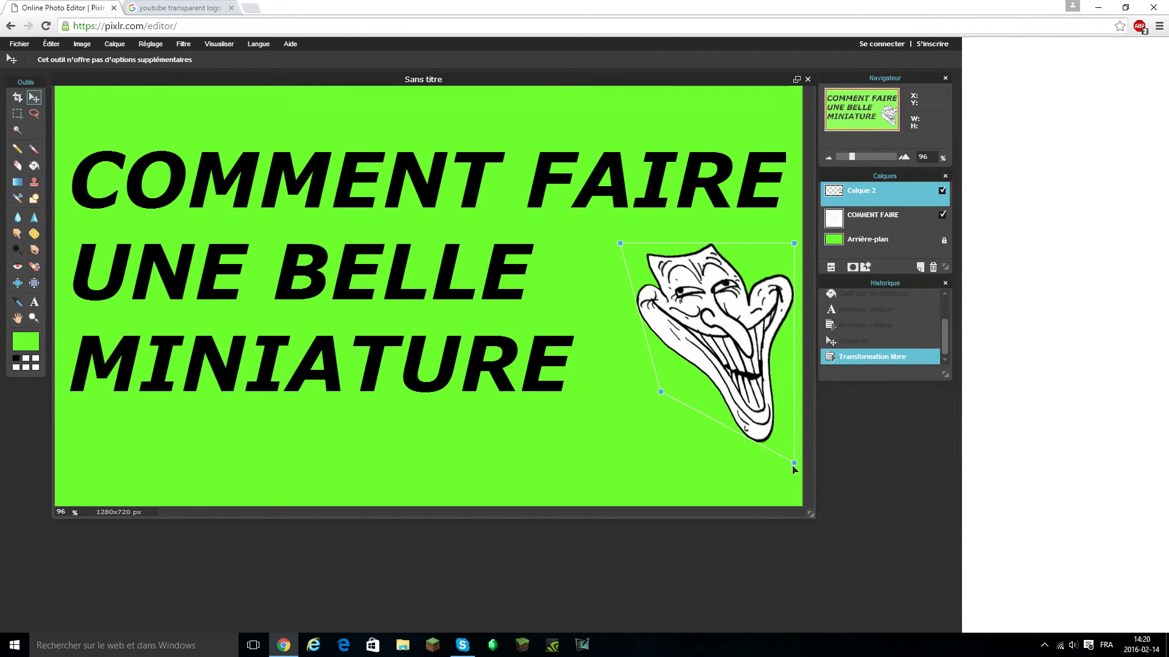
{"action": "left_click_drag", "start_coordinate": [794, 465], "coordinate": [790, 380]}
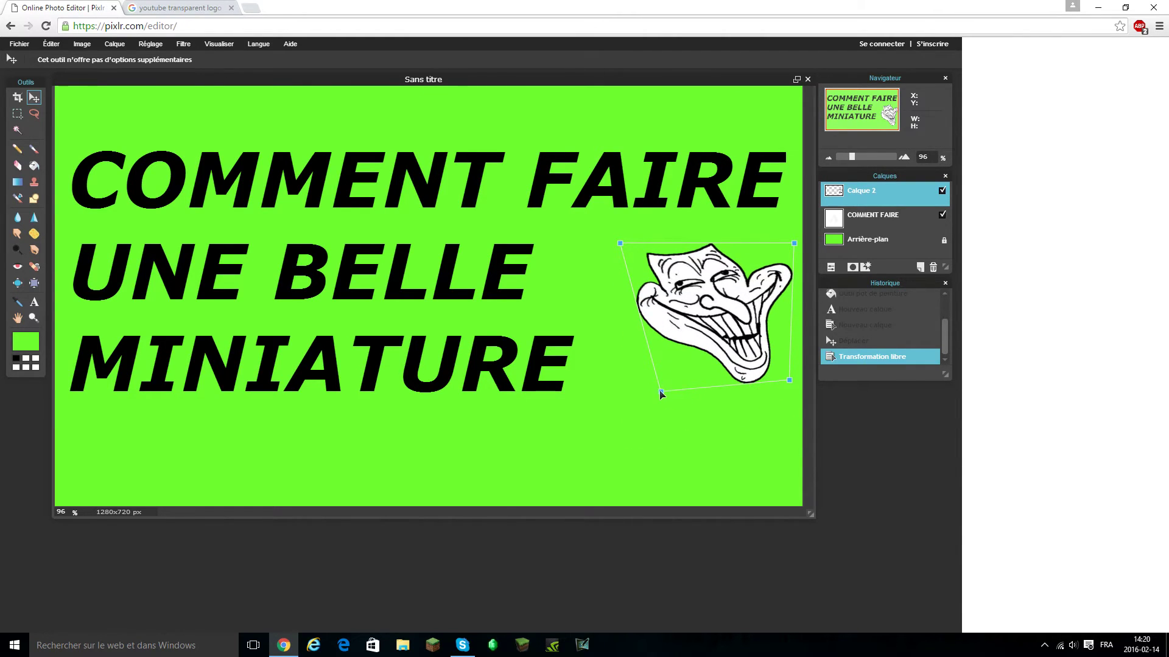
{"action": "left_click_drag", "start_coordinate": [661, 393], "coordinate": [554, 340]}
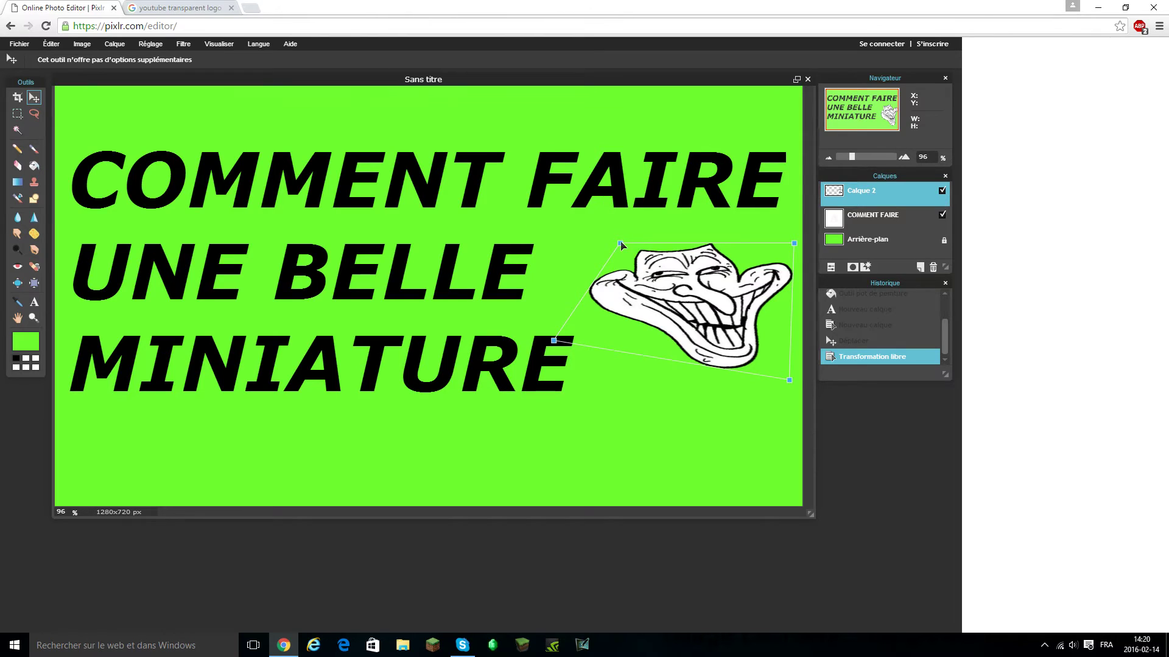
{"action": "left_click_drag", "start_coordinate": [620, 244], "coordinate": [569, 216]}
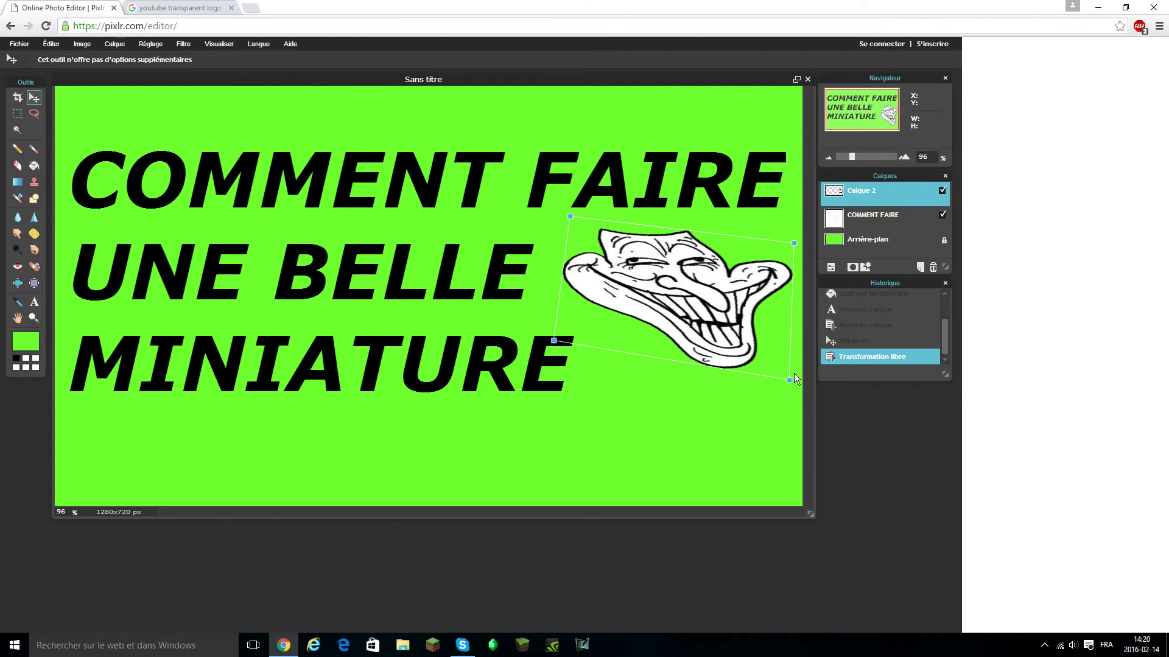
{"action": "left_click_drag", "start_coordinate": [789, 380], "coordinate": [787, 510]}
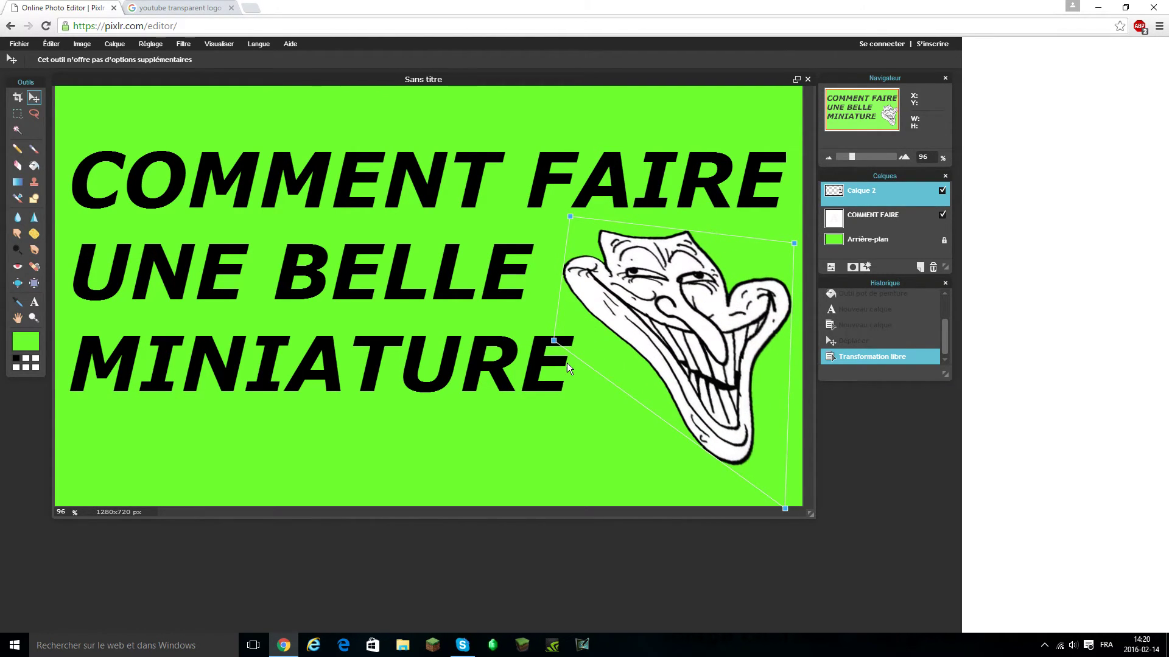
{"action": "left_click_drag", "start_coordinate": [553, 340], "coordinate": [572, 380]}
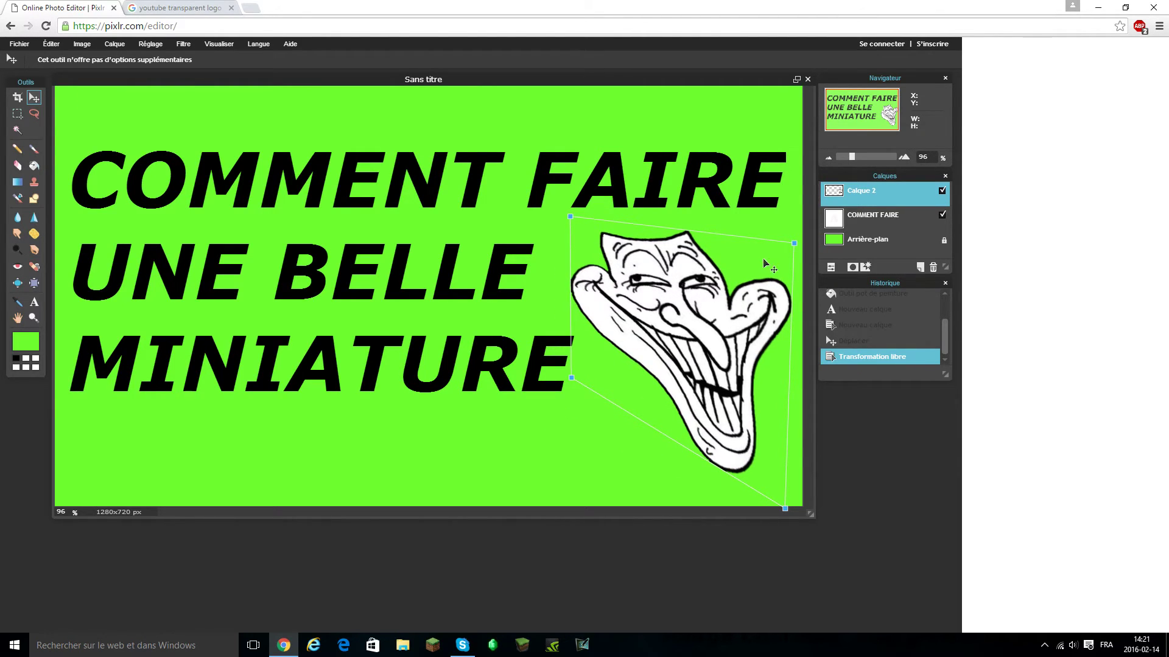
{"action": "left_click_drag", "start_coordinate": [794, 244], "coordinate": [783, 171]}
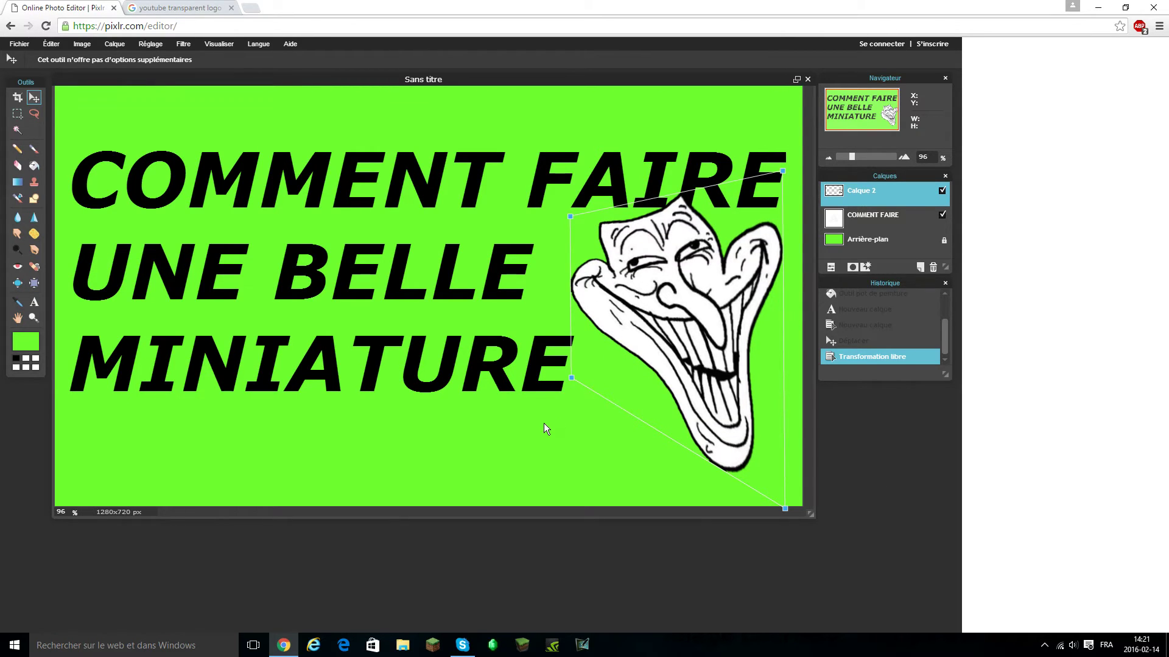
{"action": "left_click", "coordinate": [254, 431]}
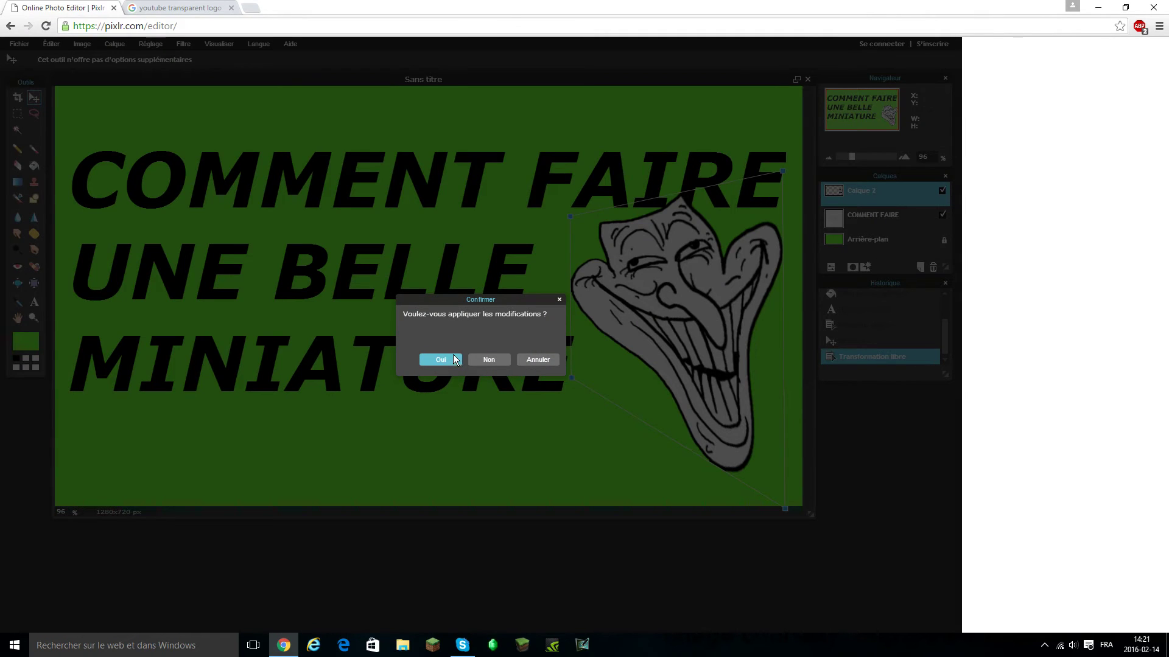
{"action": "left_click", "coordinate": [447, 359]}
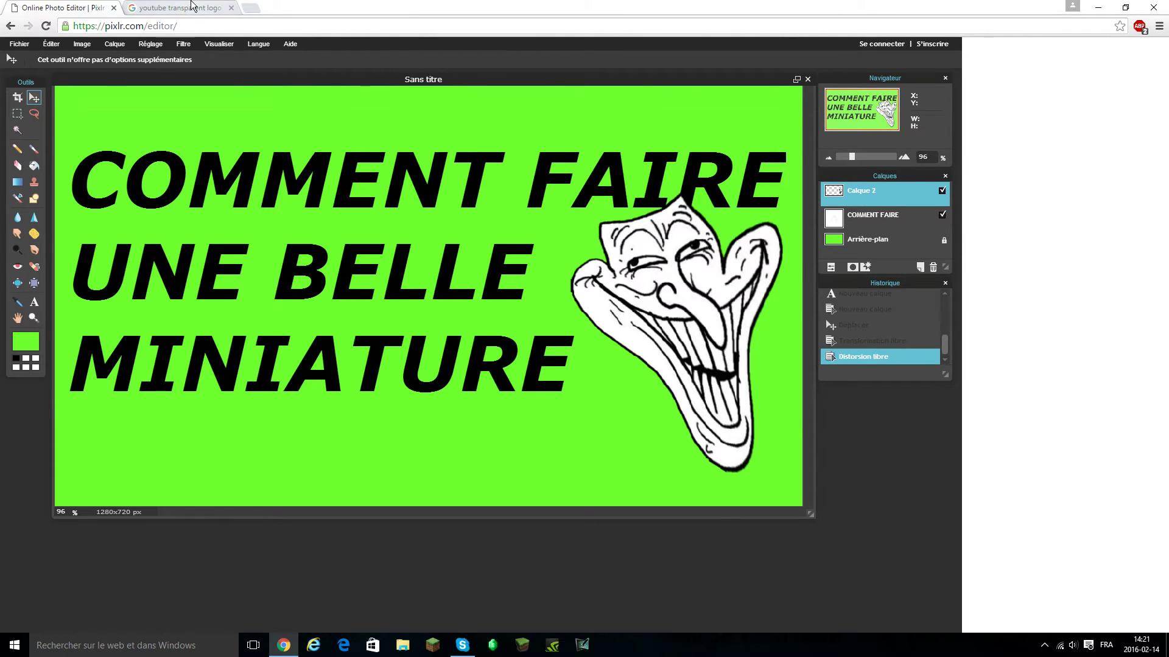
Switch to the Google Images results for "youtube transparent logo"
{"action": "left_click", "coordinate": [191, 7]}
{"action": "scroll", "coordinate": [593, 334], "scroll_direction": "up", "scroll_amount": 3}
{"action": "left_click", "coordinate": [373, 75]}
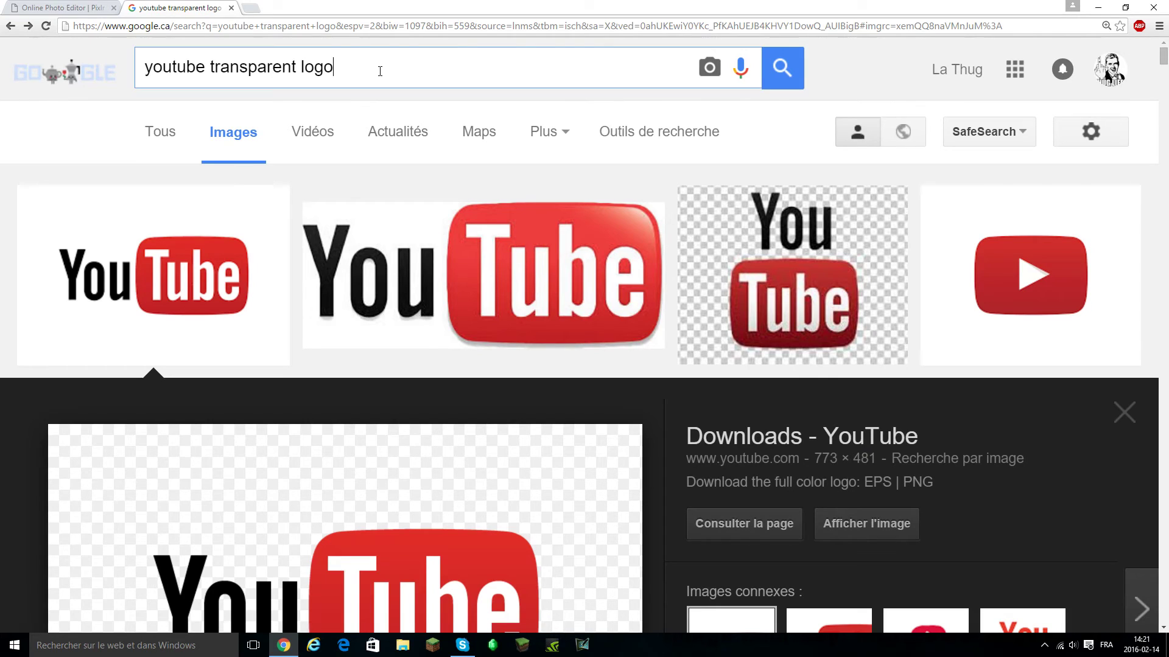
{"action": "key", "text": "BackSpace"}
{"action": "key", "text": "BackSpace"}
{"action": "key", "text": "BackSpace"}
{"action": "key", "text": "BackSpace"}
{"action": "key", "text": "BackSpace"}
{"action": "key", "text": "BackSpace"}
{"action": "key", "text": "BackSpace"}
{"action": "key", "text": "BackSpace"}
{"action": "key", "text": "BackSpace"}
{"action": "key", "text": "BackSpace"}
{"action": "key", "text": "BackSpace"}
{"action": "key", "text": "BackSpace"}
{"action": "key", "text": "BackSpace"}
{"action": "key", "text": "BackSpace"}
{"action": "key", "text": "BackSpace"}
{"action": "key", "text": "BackSpace"}
{"action": "key", "text": "BackSpace"}
{"action": "key", "text": "BackSpace"}
{"action": "key", "text": "BackSpace"}
{"action": "key", "text": "BackSpace"}
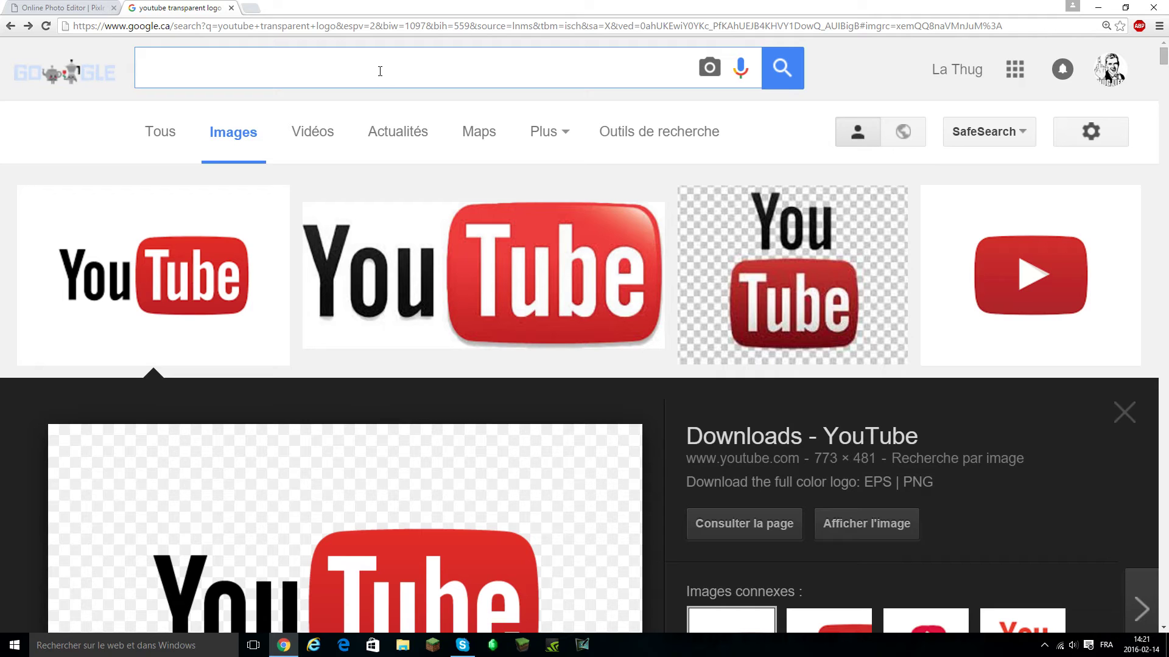
Save the red play-button logo from logok.org as the PNG image YouTube-logo-play-icon in the PowerDirector 11.0 folder
{"action": "left_click", "coordinate": [1049, 278]}
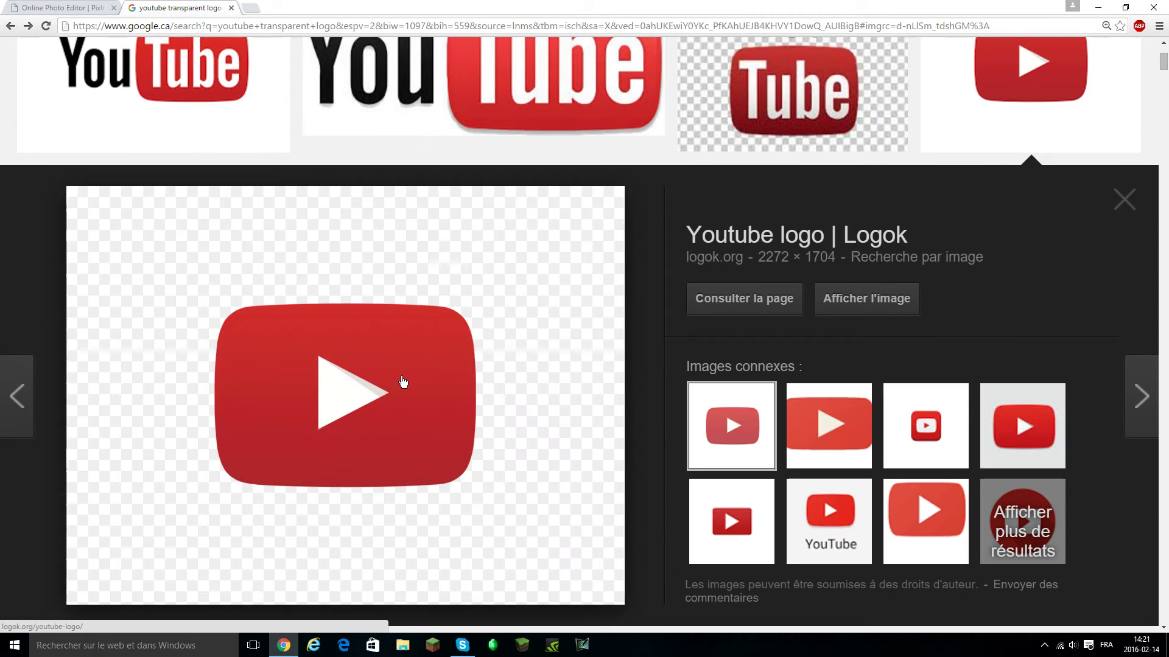
{"action": "right_click", "coordinate": [382, 367]}
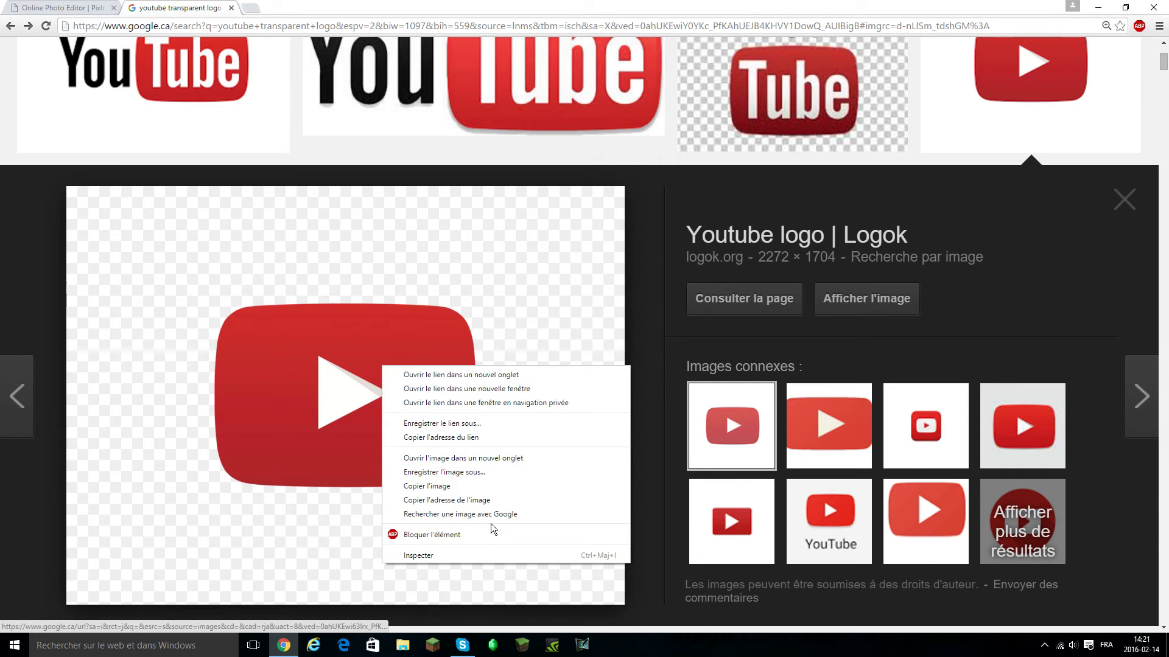
{"action": "left_click", "coordinate": [474, 473]}
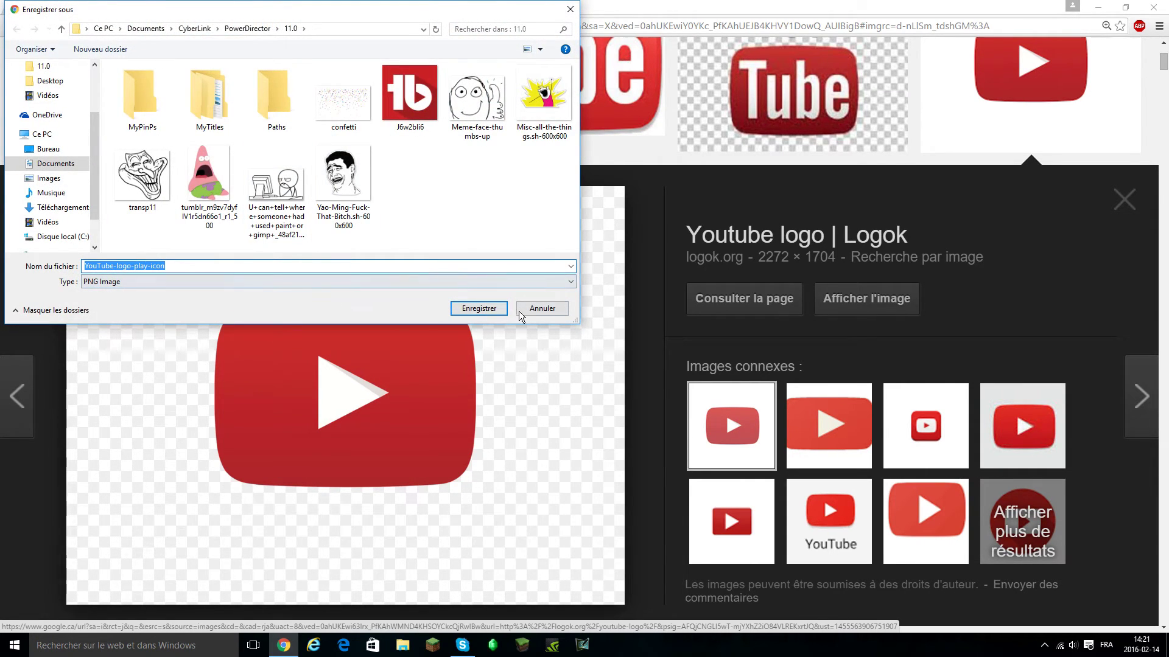
{"action": "left_click", "coordinate": [479, 308]}
Return to Pixlr Editor and open the saved YouTube-logo-play-icon image
{"action": "key", "text": "ctrl+shift+Tab"}
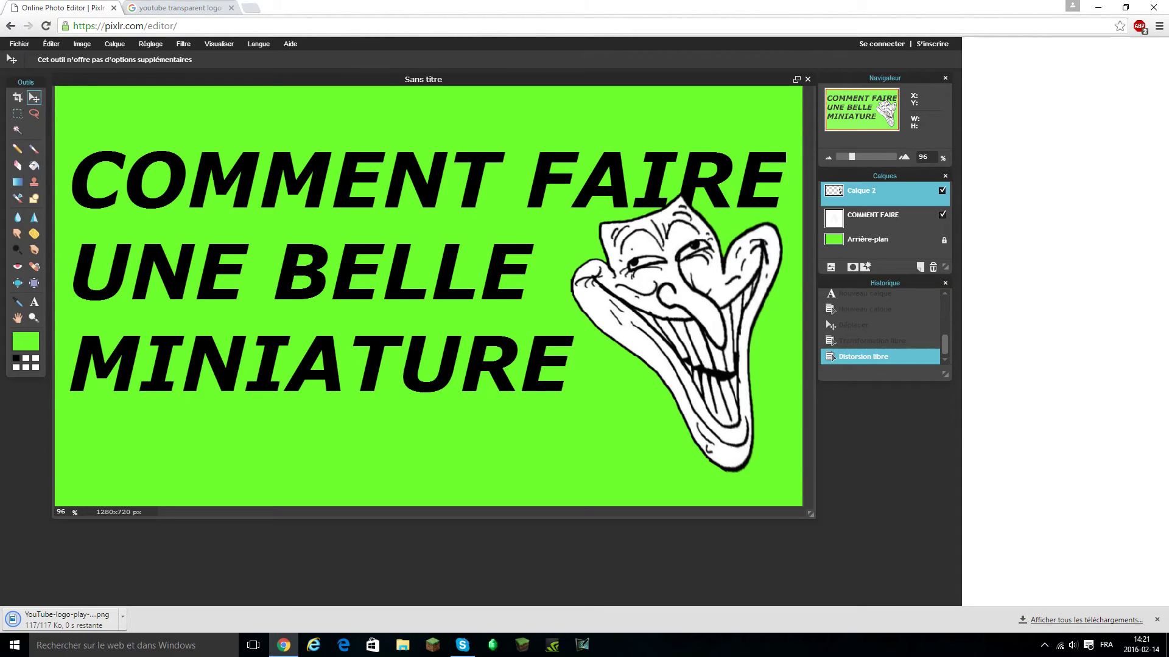
{"action": "left_click", "coordinate": [19, 44]}
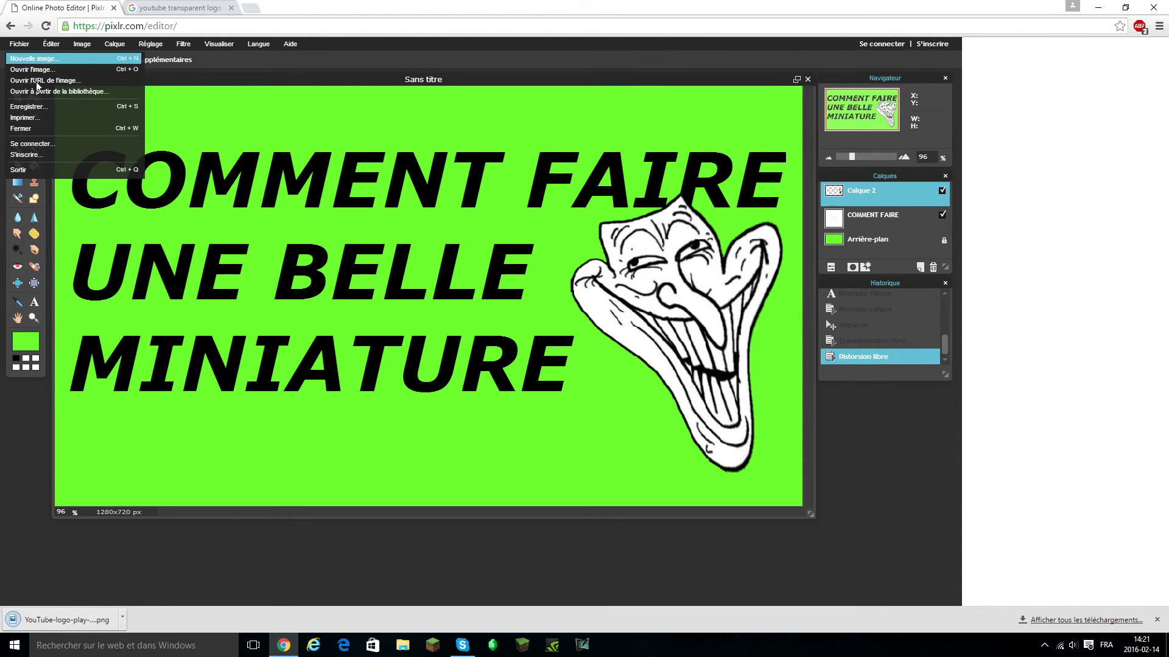
{"action": "left_click", "coordinate": [51, 71]}
{"action": "left_click", "coordinate": [141, 264]}
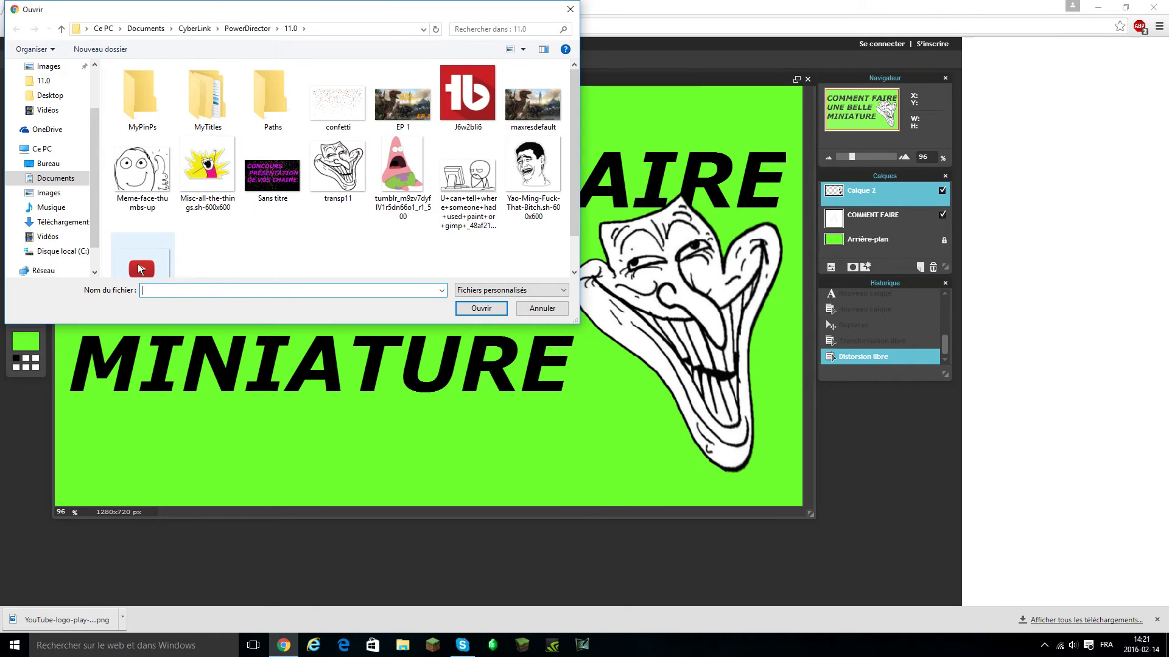
{"action": "left_click", "coordinate": [487, 308]}
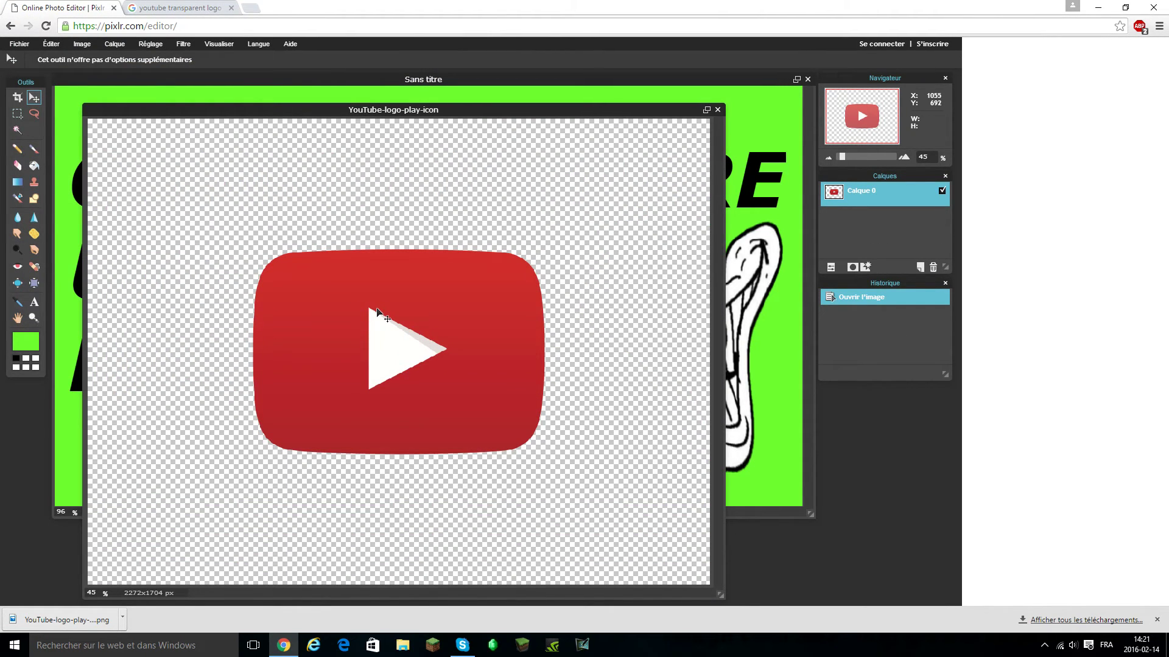
Copy the whole YouTube play logo image and paste it as a new layer into the green thumbnail
{"action": "key", "text": "ctrl+a"}
{"action": "key", "text": "ctrl+c"}
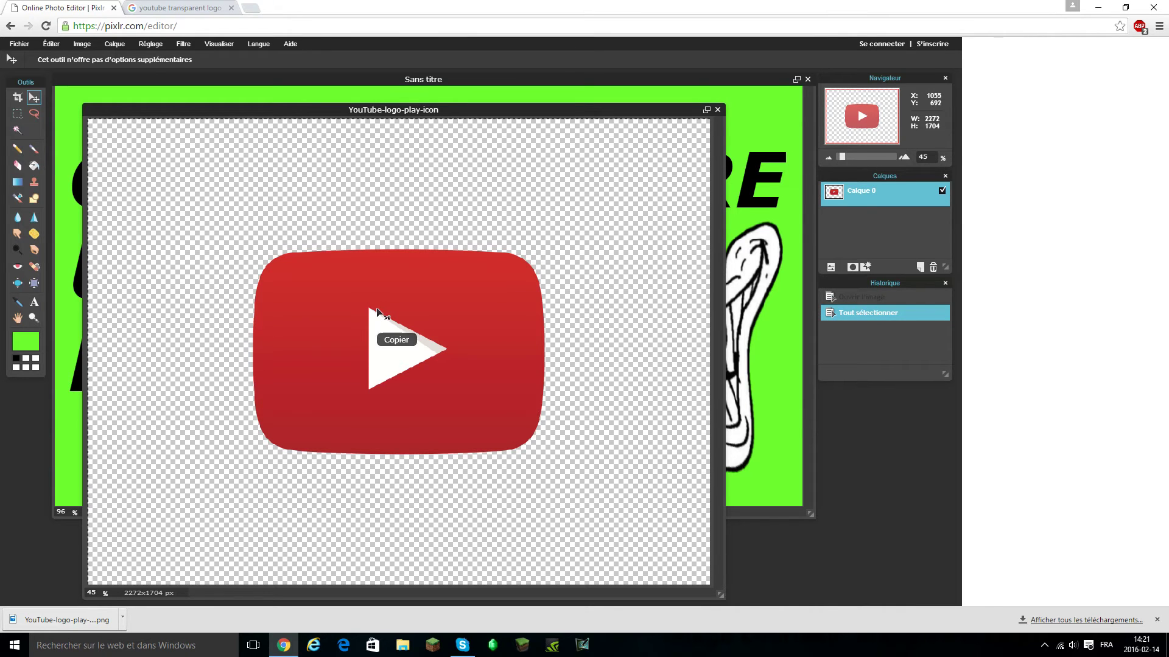
{"action": "left_click", "coordinate": [775, 399]}
{"action": "key", "text": "ctrl+v"}
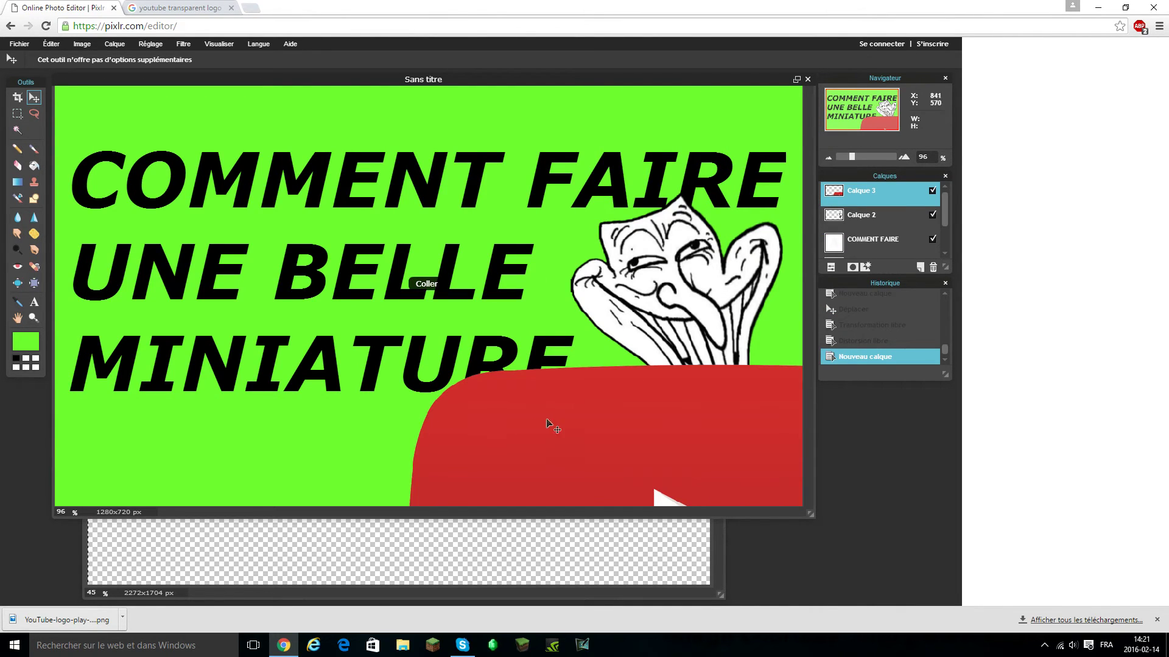
Shrink the pasted YouTube logo with the free transform, place it in the lower-left area of the canvas below "MINIATURE", and apply the change
{"action": "left_click_drag", "start_coordinate": [323, 129], "coordinate": [321, 129]}
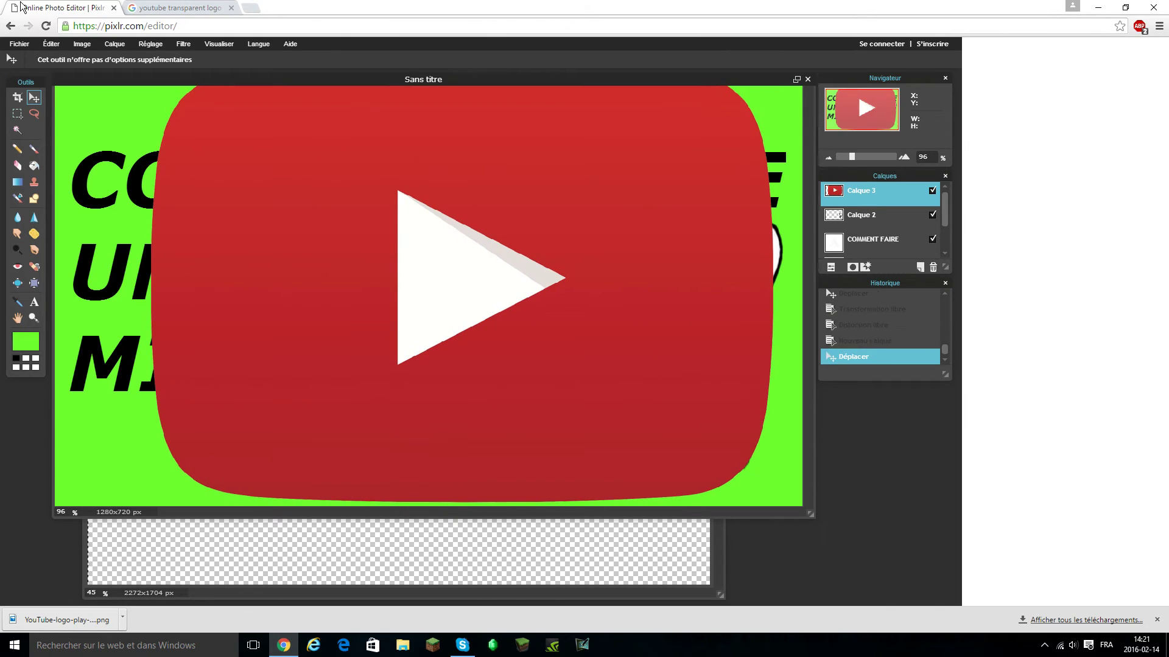
{"action": "left_click", "coordinate": [51, 43]}
{"action": "left_click", "coordinate": [92, 134]}
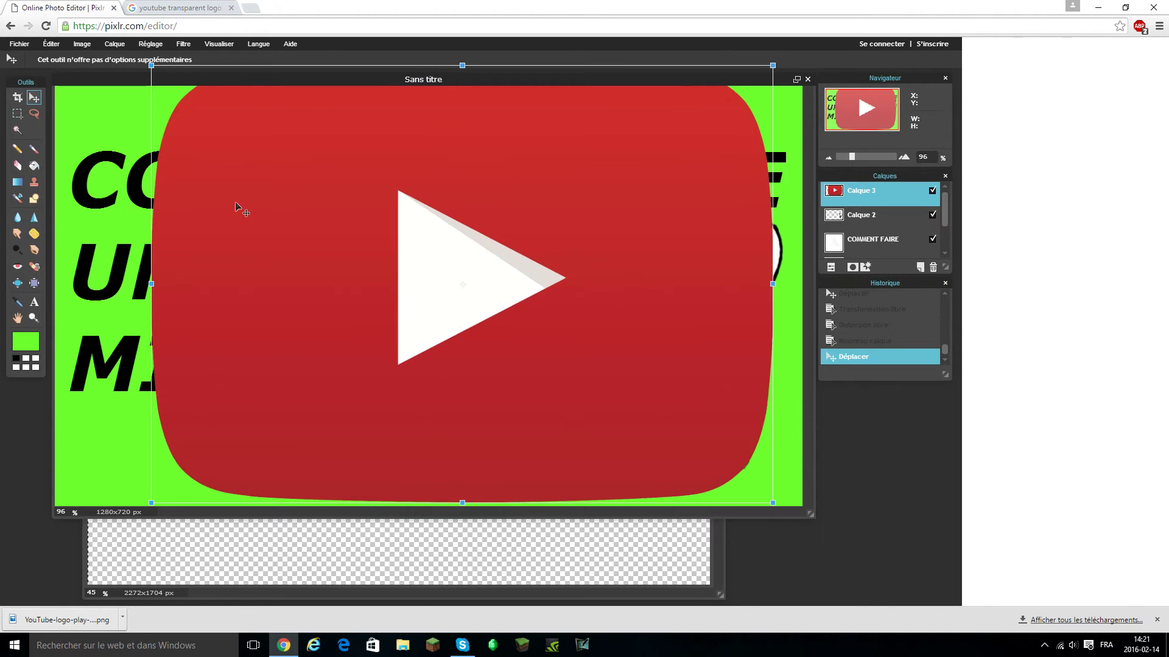
{"action": "left_click_drag", "start_coordinate": [151, 500], "coordinate": [343, 359]}
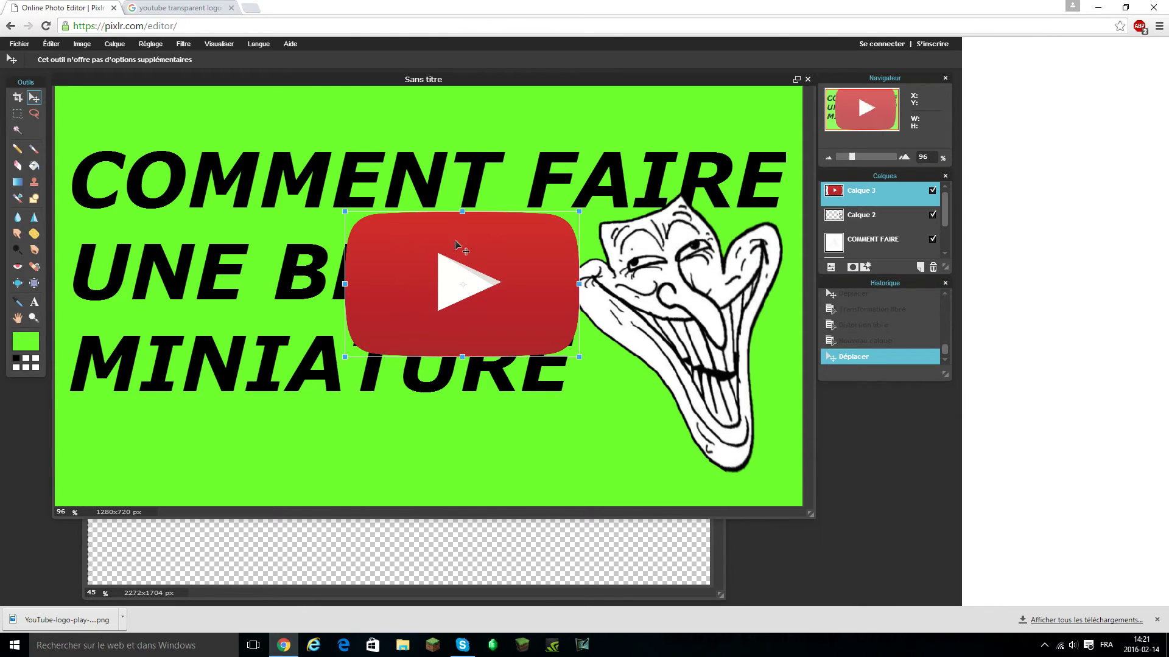
{"action": "left_click_drag", "start_coordinate": [456, 242], "coordinate": [439, 426]}
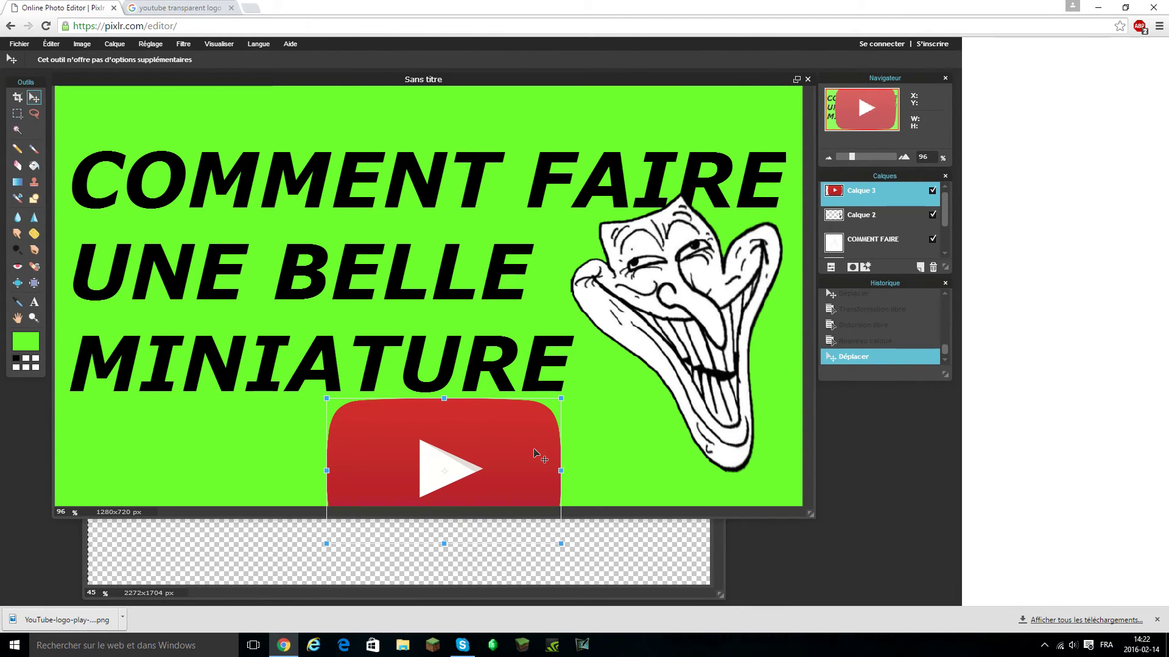
{"action": "left_click_drag", "start_coordinate": [561, 544], "coordinate": [524, 513]}
{"action": "left_click_drag", "start_coordinate": [467, 469], "coordinate": [575, 453]}
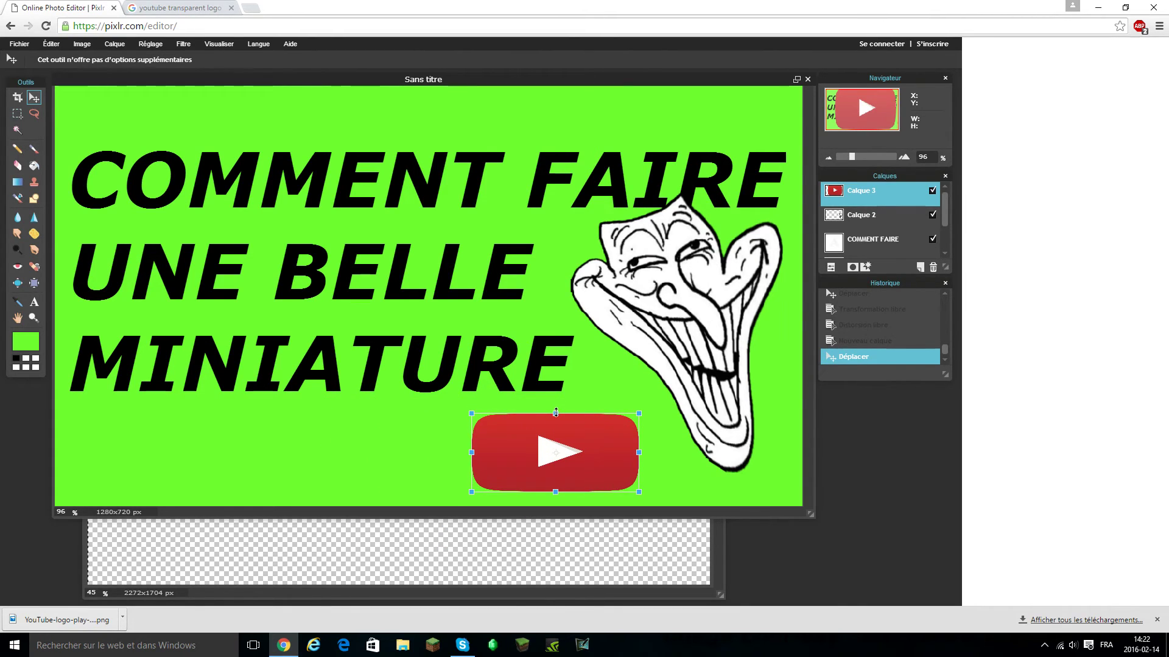
{"action": "left_click_drag", "start_coordinate": [556, 413], "coordinate": [556, 407]}
{"action": "left_click_drag", "start_coordinate": [557, 448], "coordinate": [200, 452]}
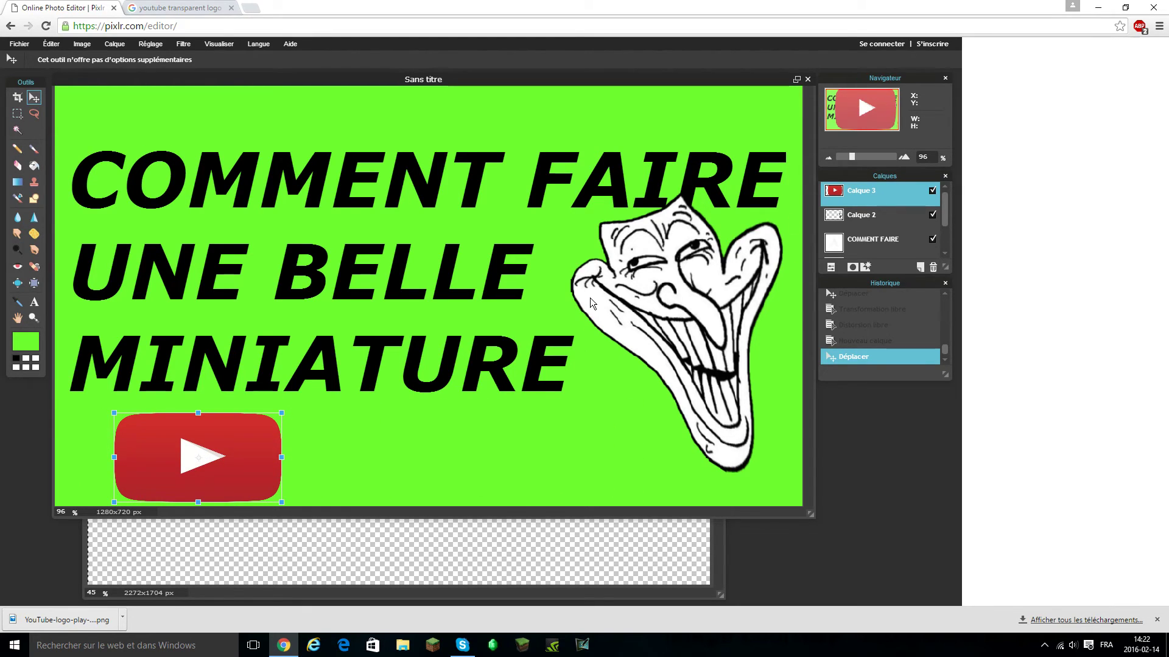
{"action": "left_click", "coordinate": [618, 416]}
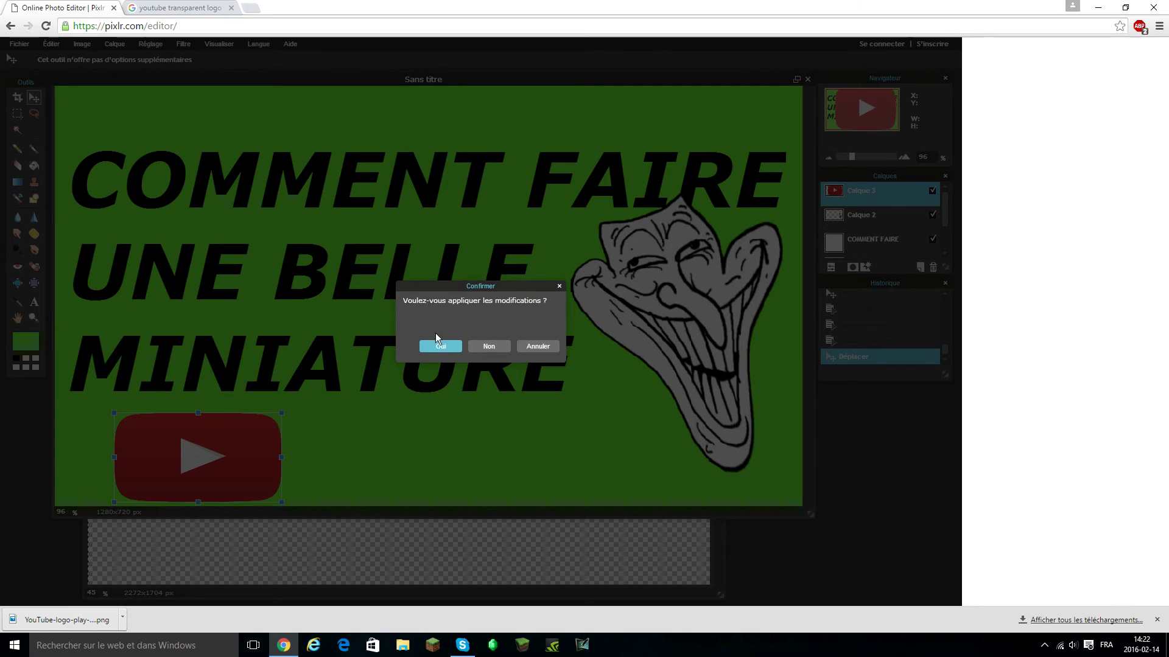
{"action": "left_click", "coordinate": [443, 347]}
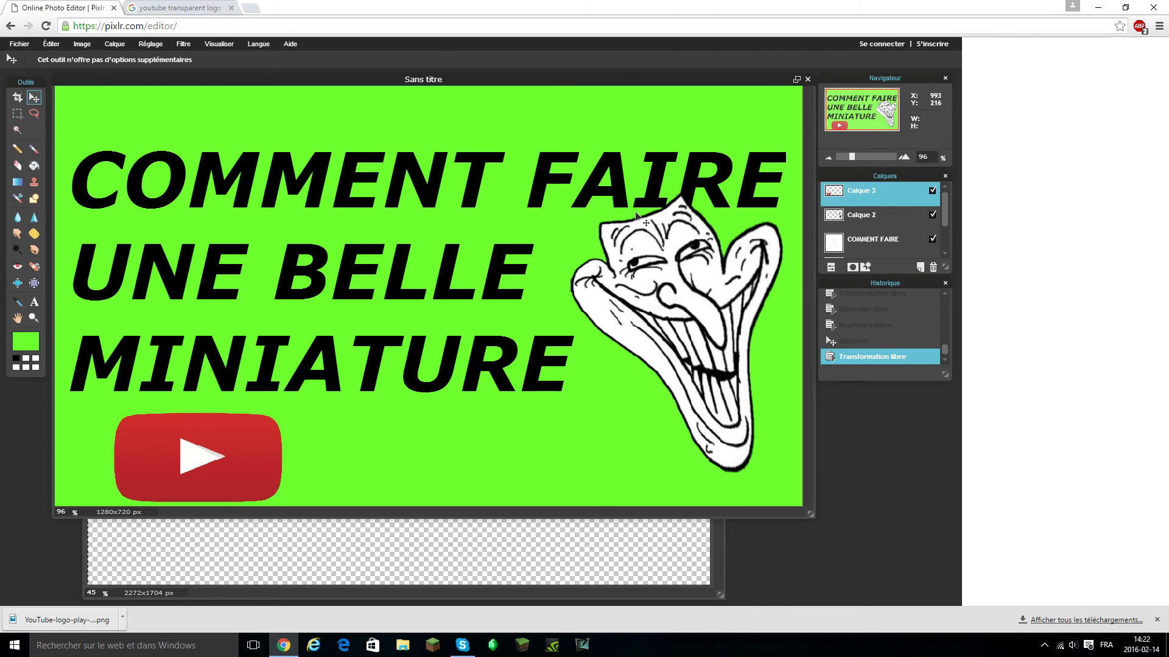
Save the thumbnail to the computer as the JPEG image Sans titre at quality 100 in the PowerDirector 11.0 folder, replacing the existing file
{"action": "left_click", "coordinate": [25, 44]}
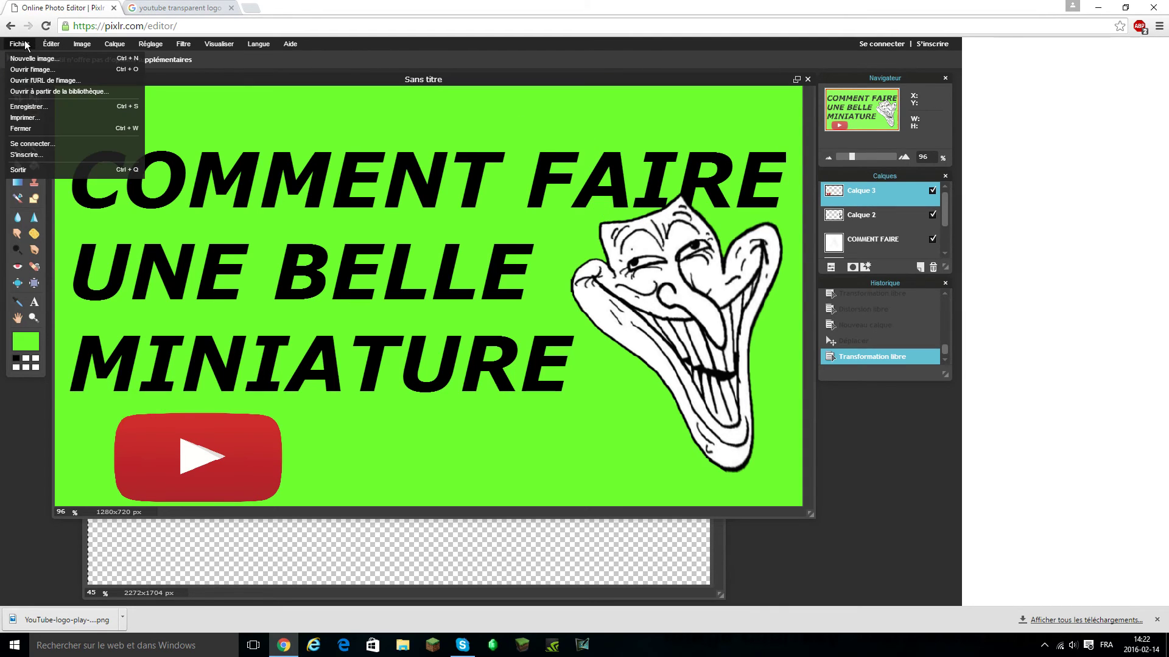
{"action": "left_click", "coordinate": [30, 104]}
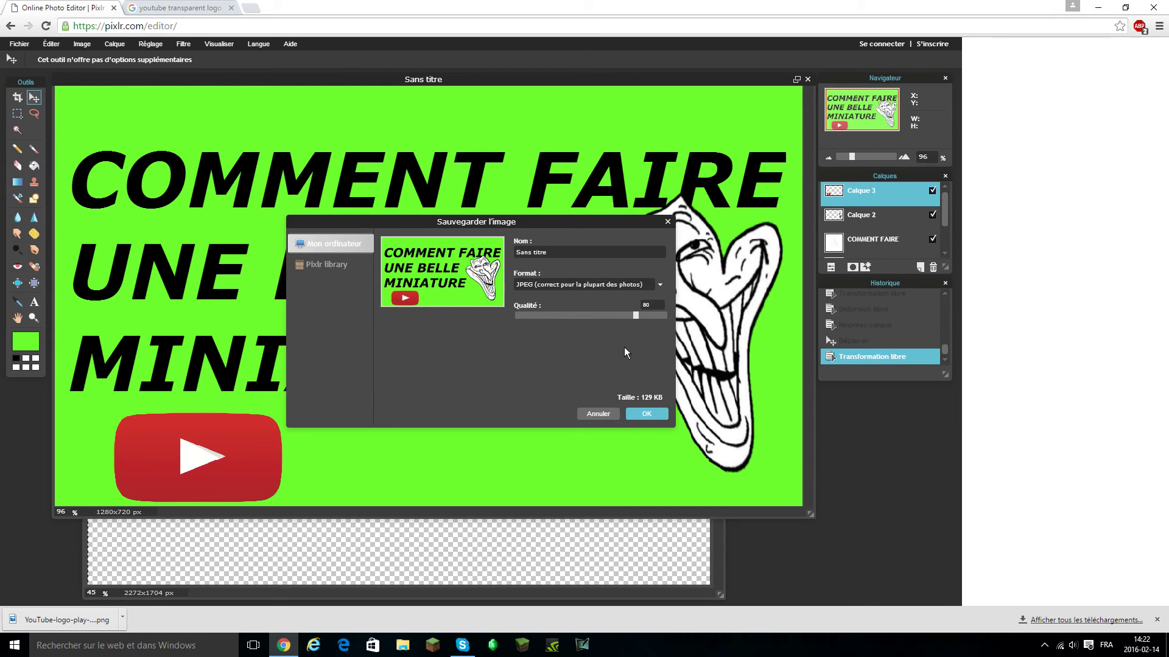
{"action": "left_click_drag", "start_coordinate": [627, 315], "coordinate": [684, 315]}
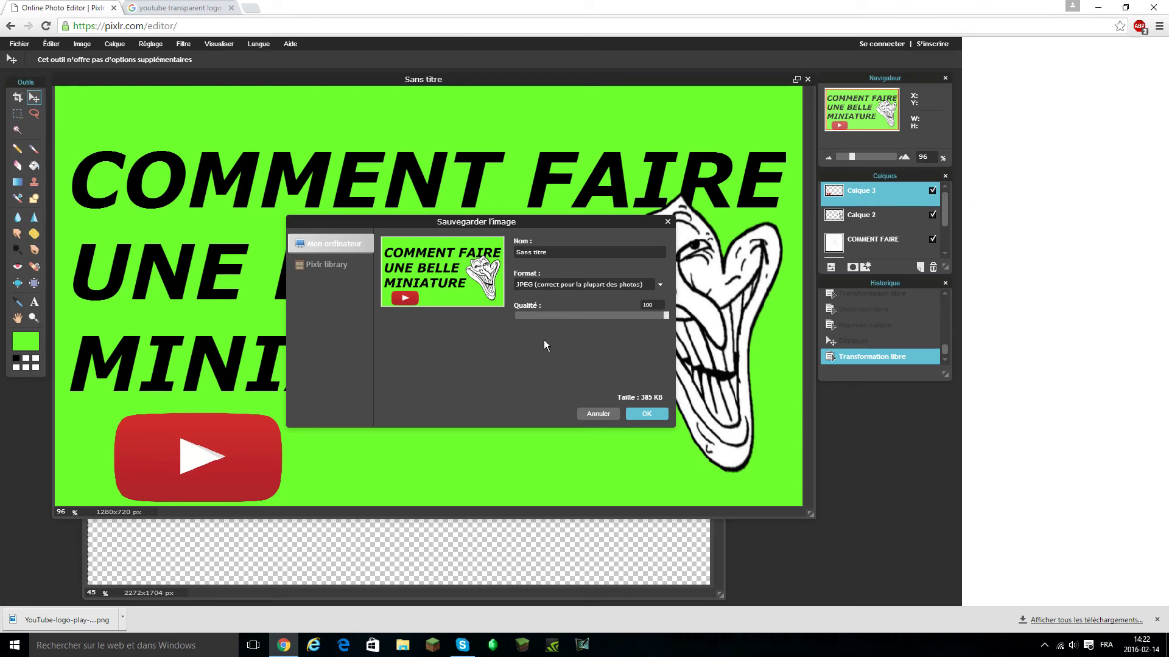
{"action": "left_click", "coordinate": [648, 410]}
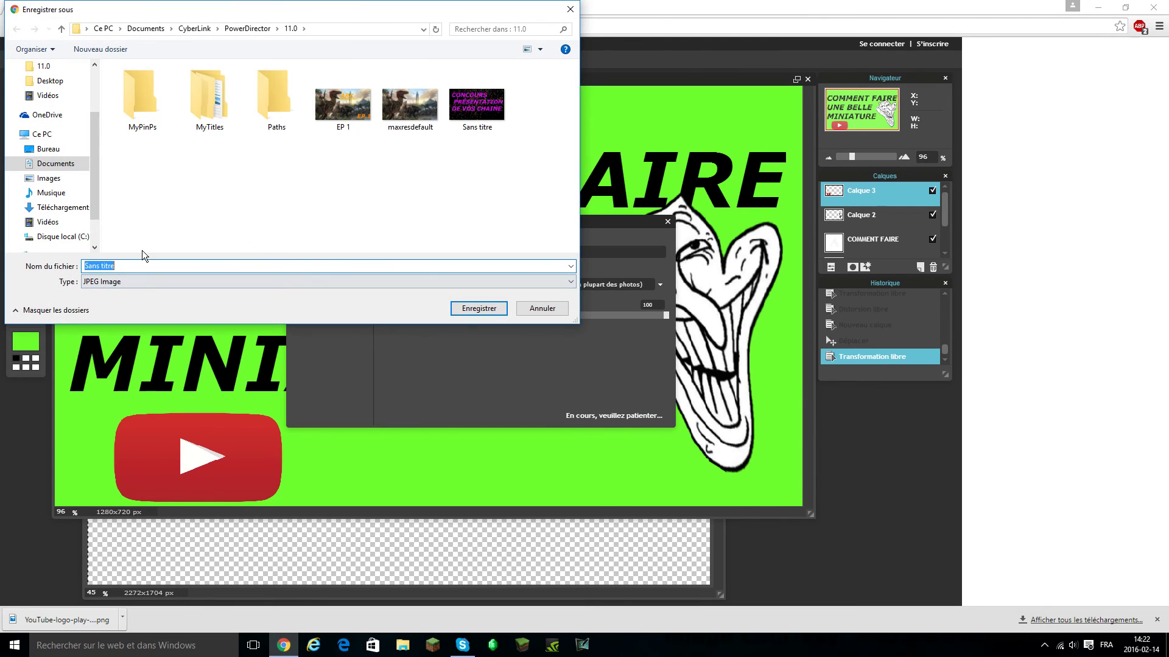
{"action": "left_click", "coordinate": [481, 309]}
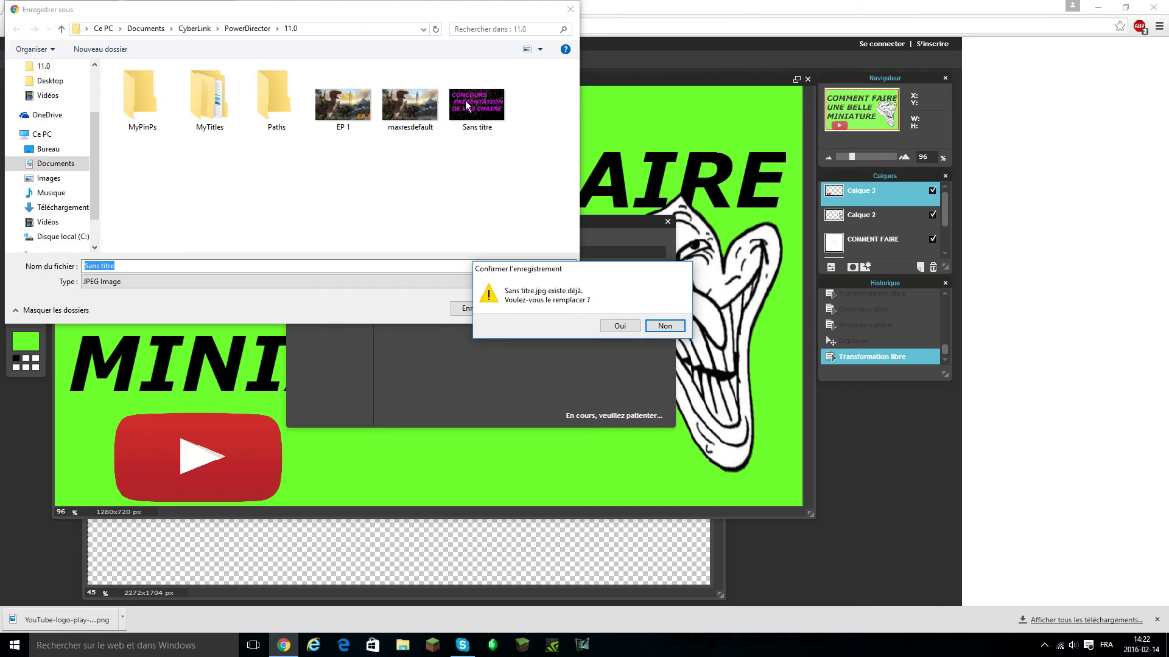
{"action": "left_click", "coordinate": [620, 327]}
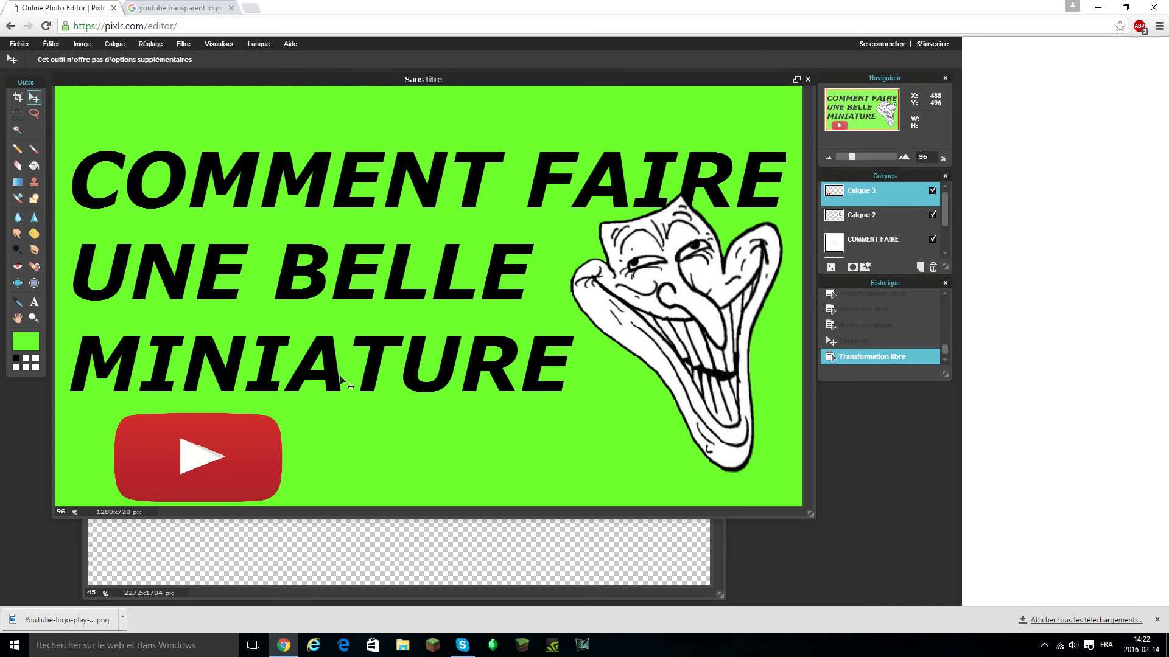
{"action": "left_click", "coordinate": [152, 9]}
{"action": "scroll", "coordinate": [489, 246], "scroll_direction": "up", "scroll_amount": 4}
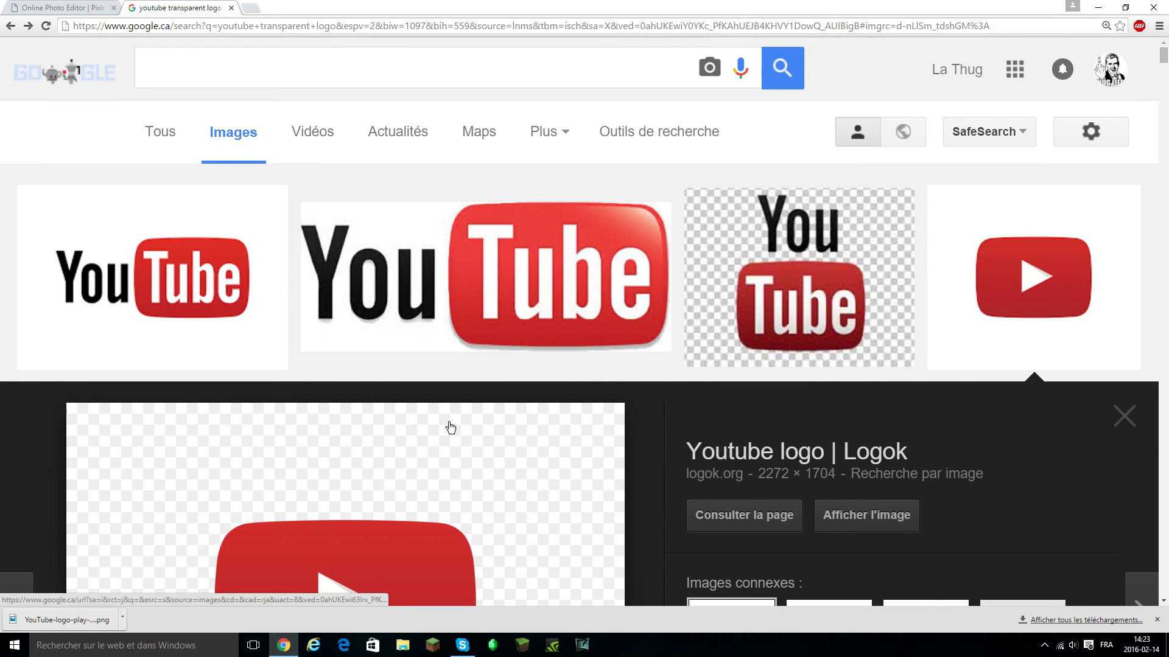
{"action": "left_click", "coordinate": [3, 6]}
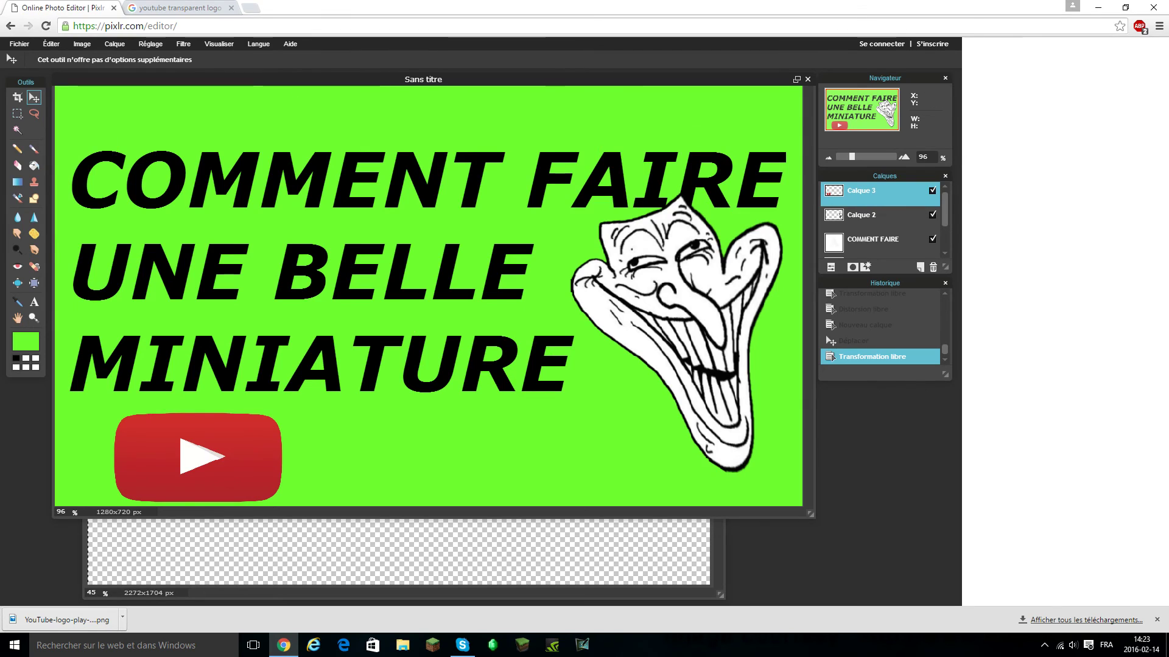